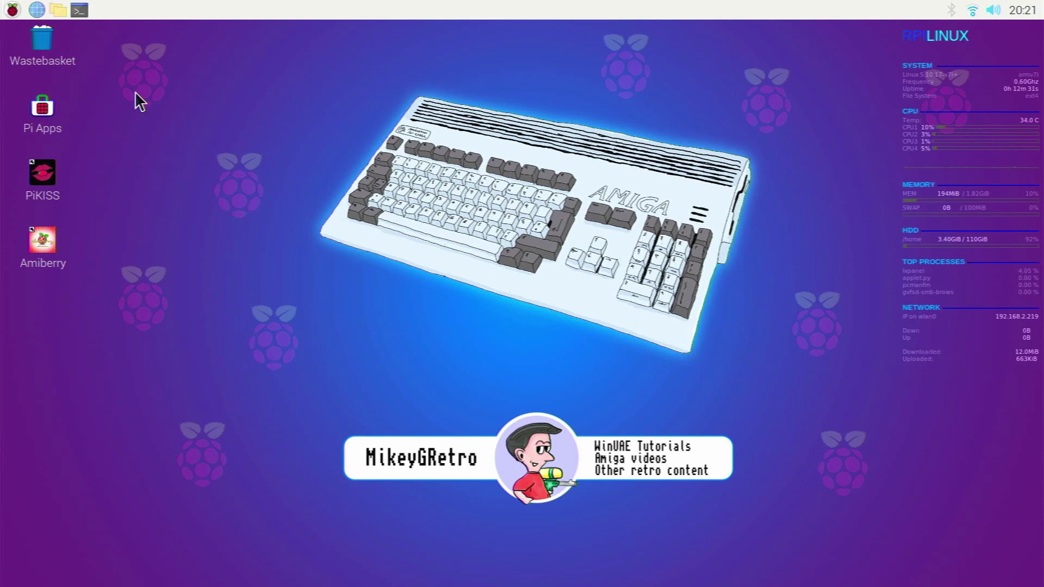
Open the file manager and browse from the home folder to the amiberry folder inside games
left_click(60, 7)
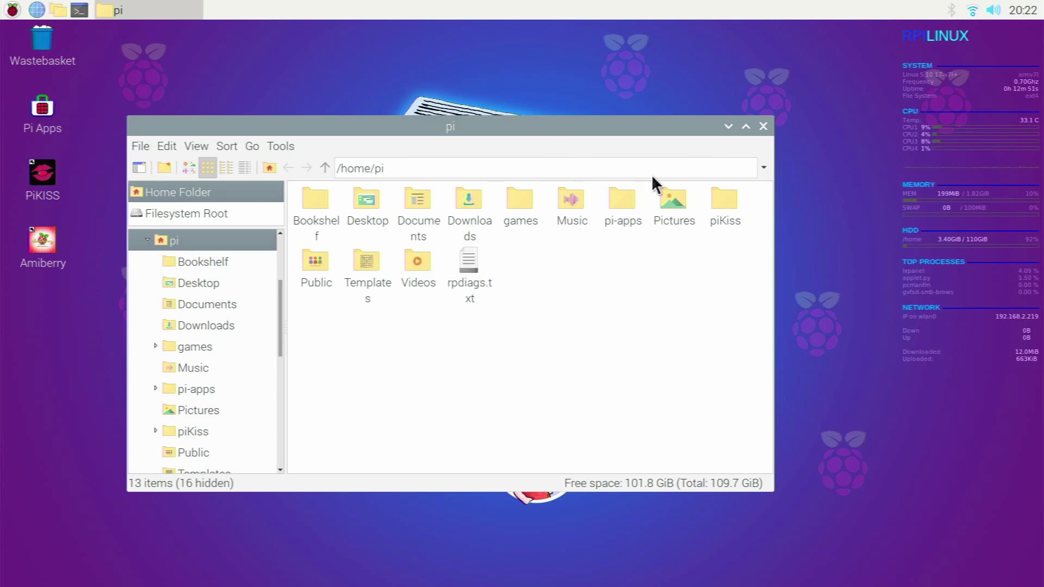
left_click(957, 137)
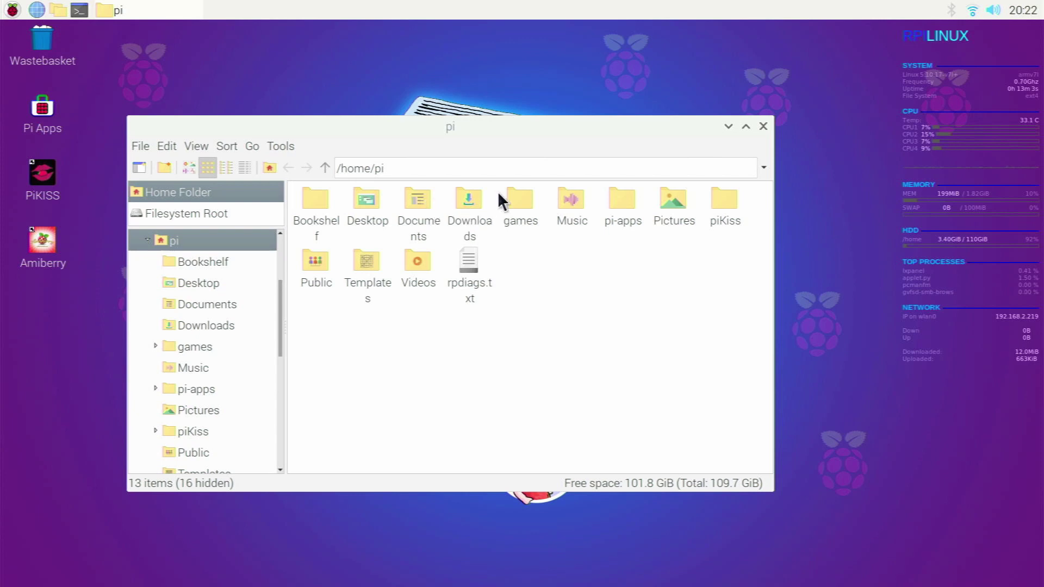
left_click(518, 191)
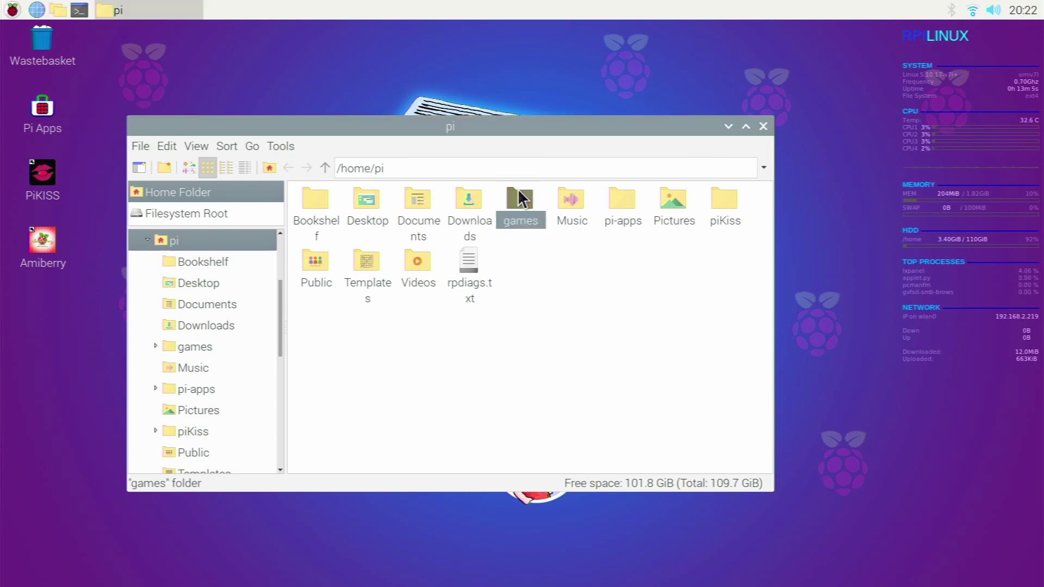
double_click(520, 199)
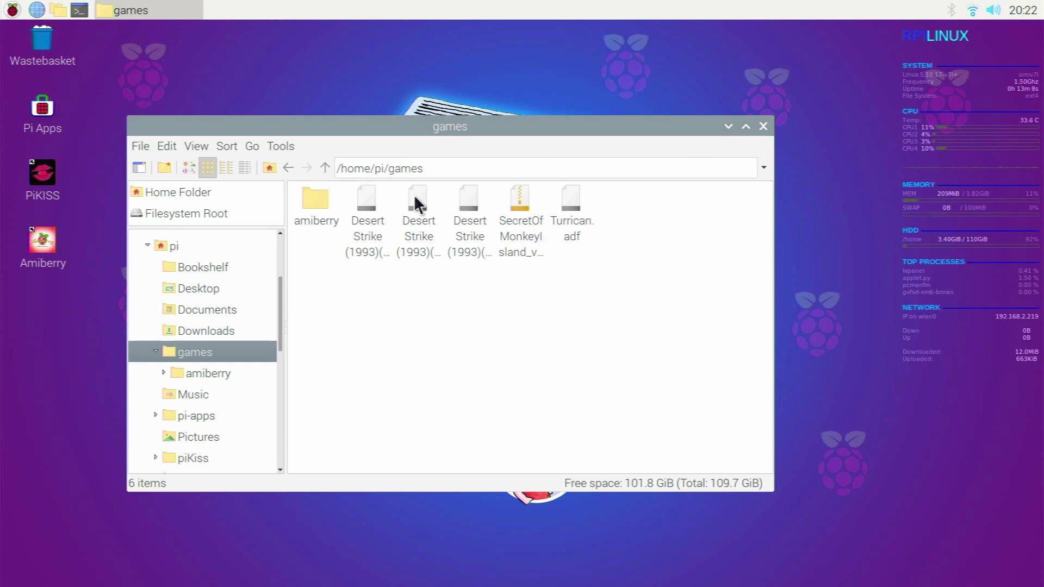
left_click(308, 196)
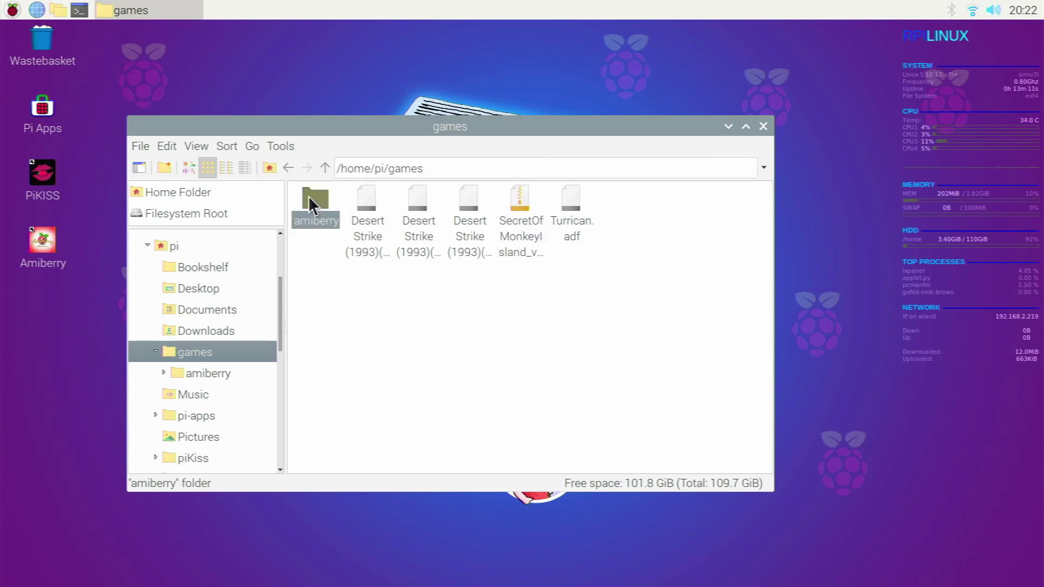
double_click(308, 195)
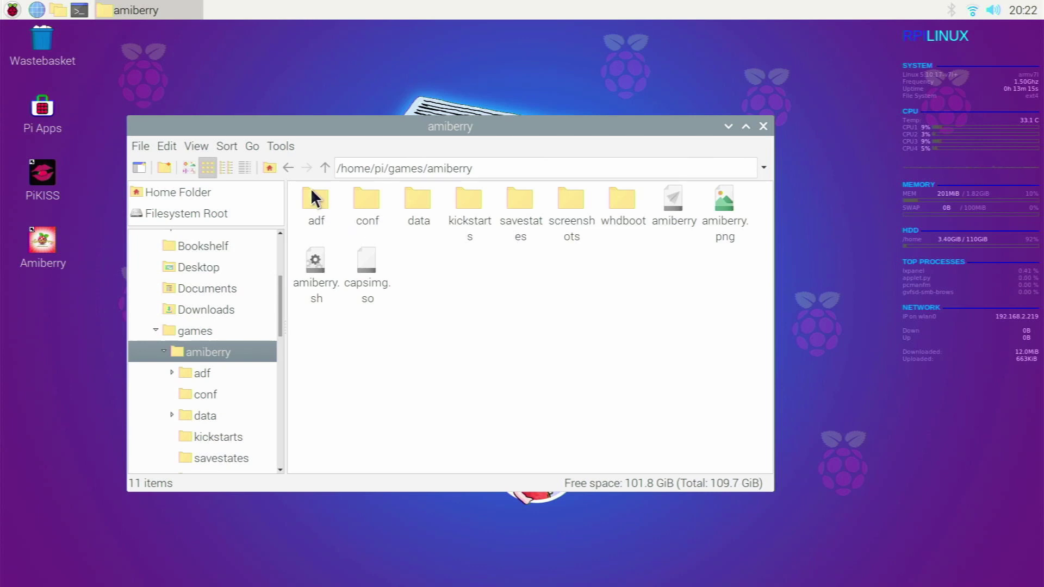
Look through the disk images in adf/workbench and the ROM files in kickstarts, returning to the amiberry folder
double_click(313, 191)
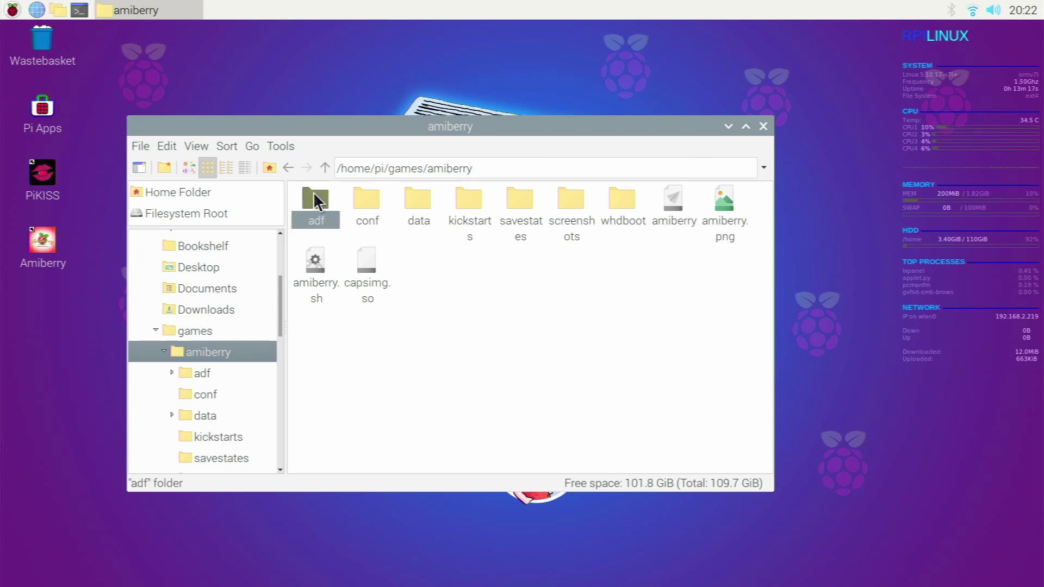
double_click(313, 191)
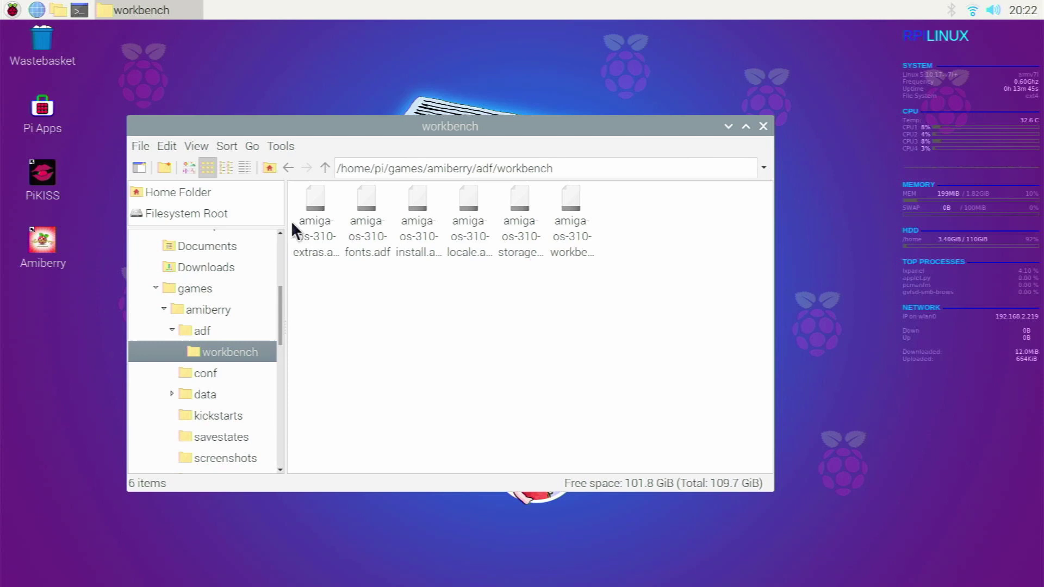
left_click(286, 167)
left_click(286, 167)
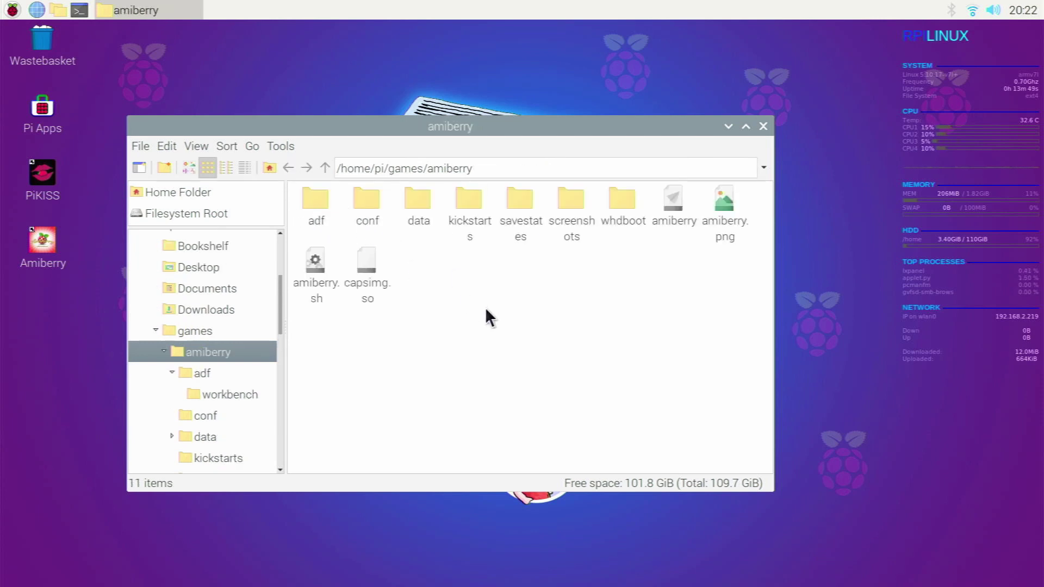
double_click(461, 206)
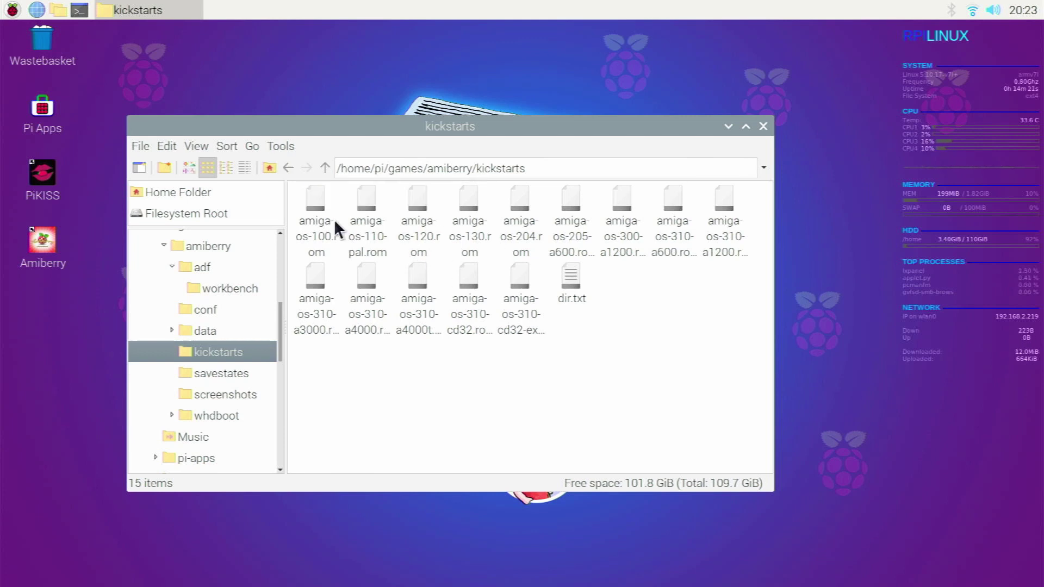
left_click(289, 166)
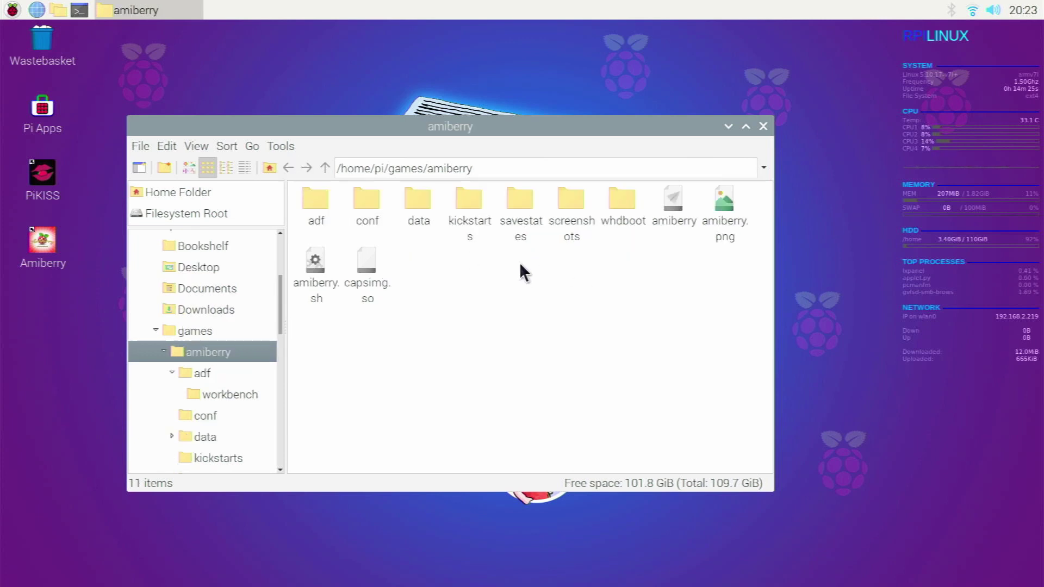
Create a new folder named "harddrives" in the amiberry folder
right_click(426, 264)
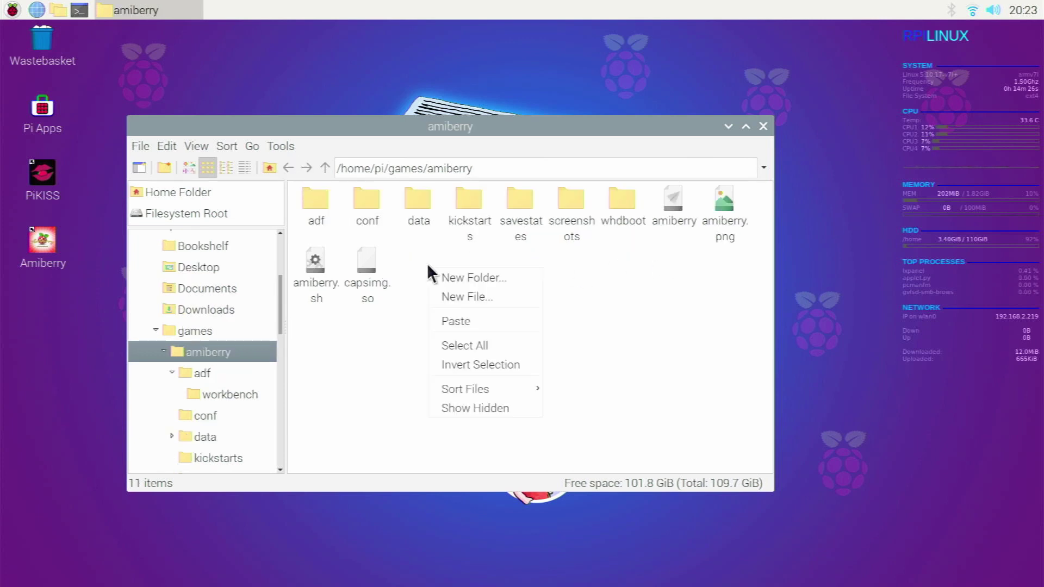
left_click(438, 269)
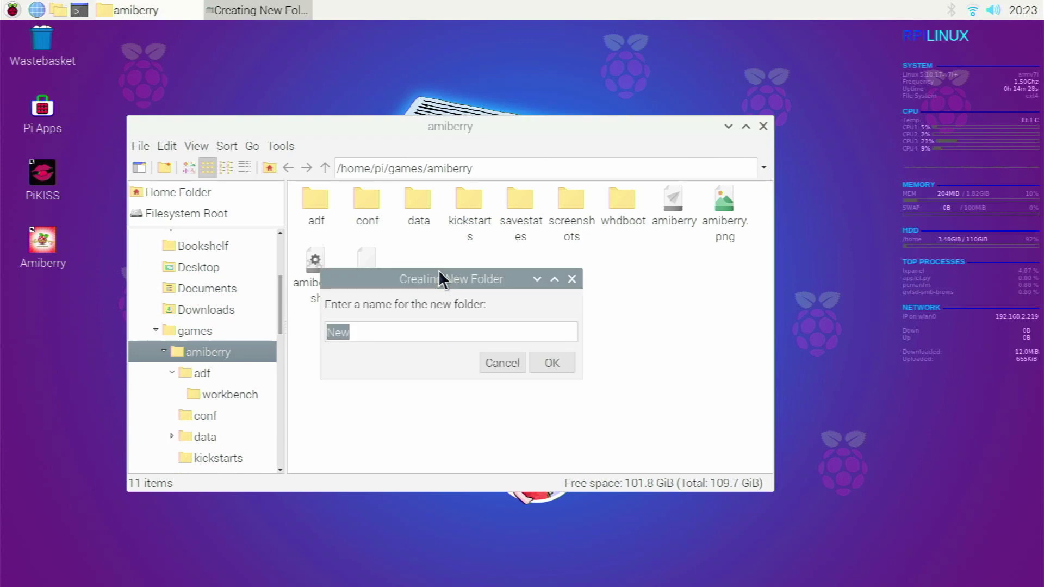
type("harddrives")
key("Return")
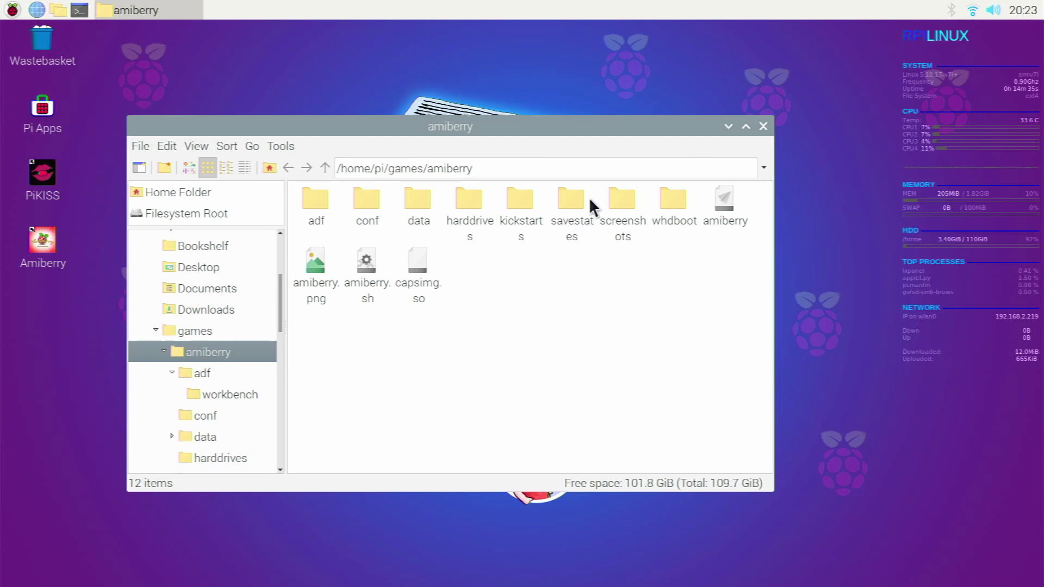
Close the file manager and launch Amiberry by executing its desktop script
left_click(763, 127)
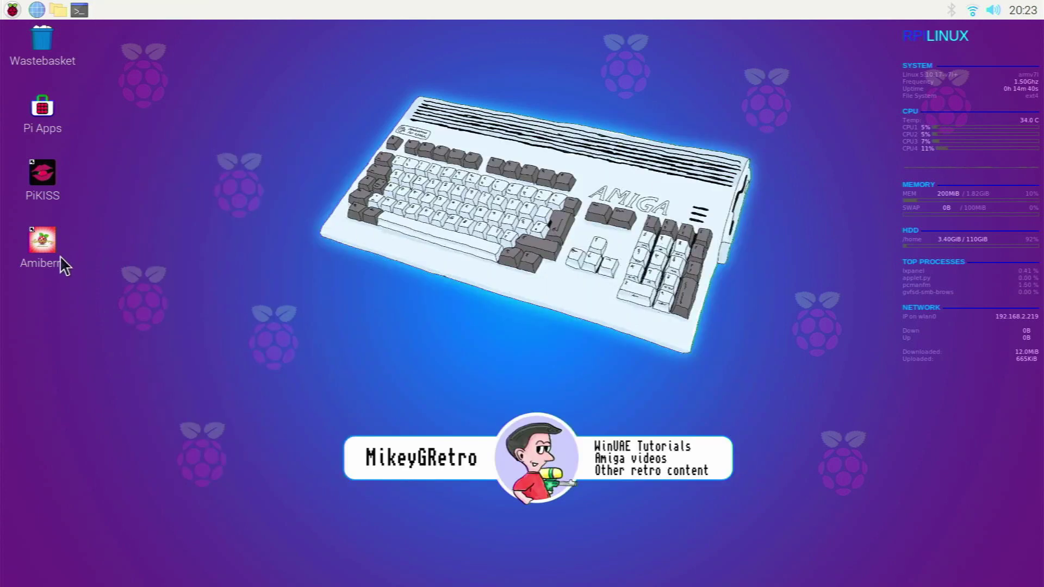
double_click(47, 246)
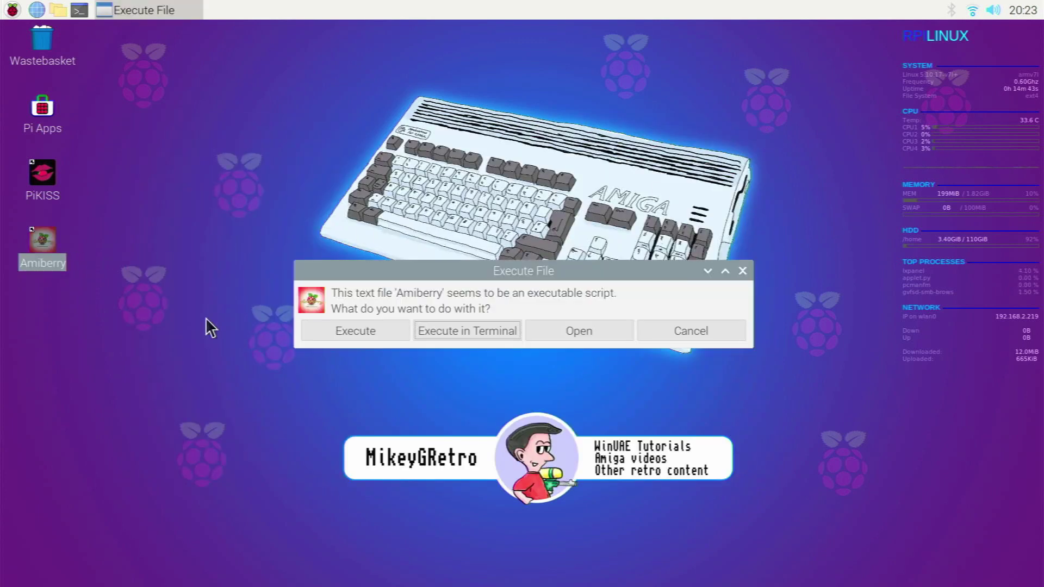
left_click(362, 324)
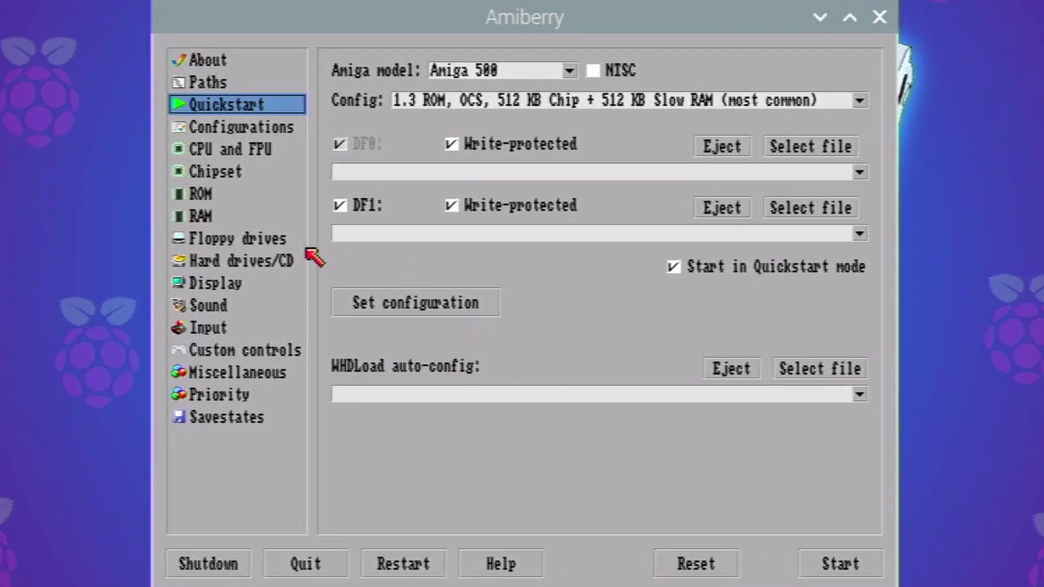
Create a bootable 250 MB hardfile for device DH0, saved as "system" in /home/pi/games/amiberry/harddrives
left_click(260, 268)
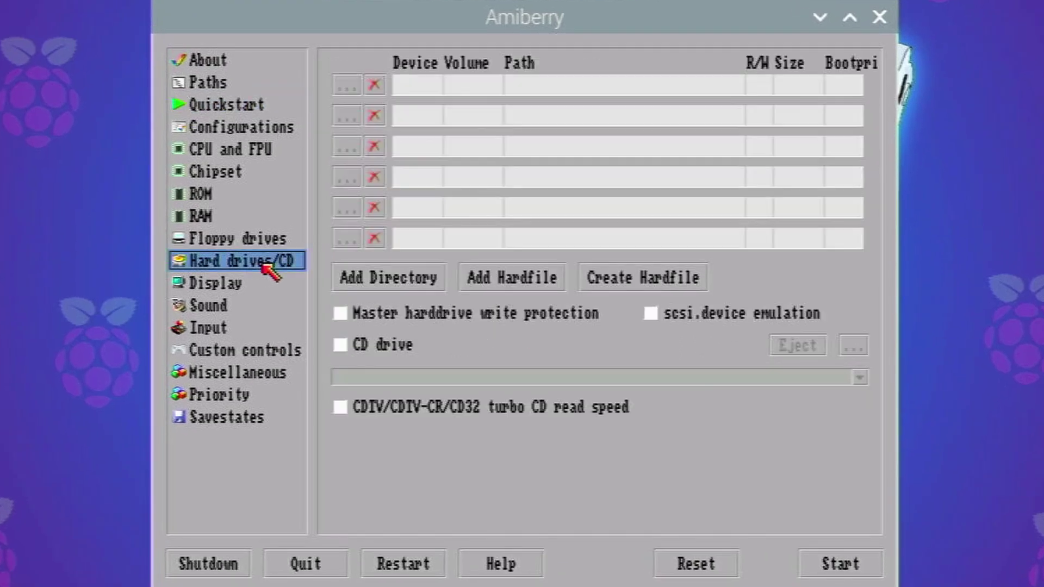
left_click(701, 278)
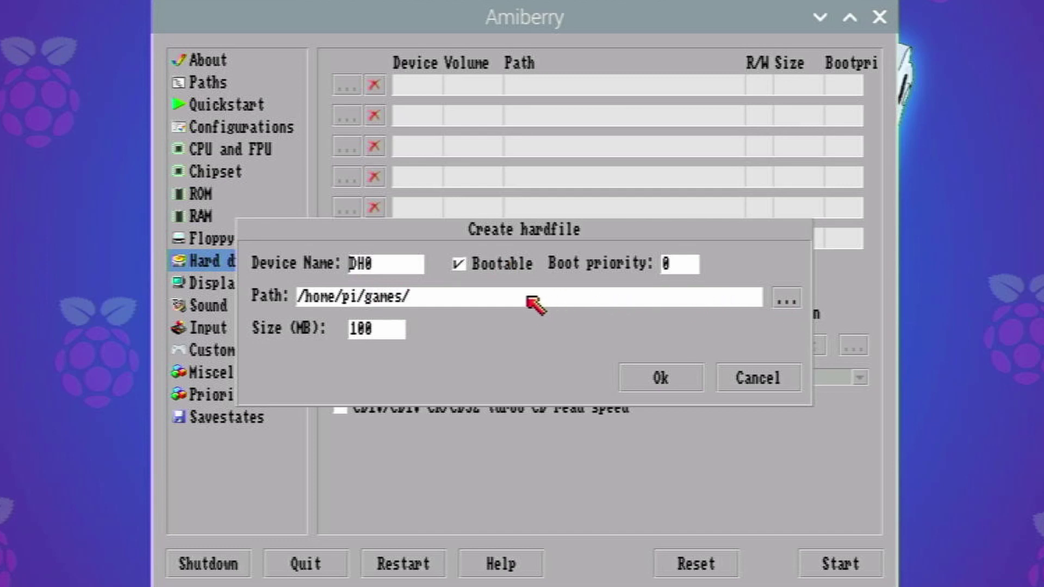
left_click(797, 300)
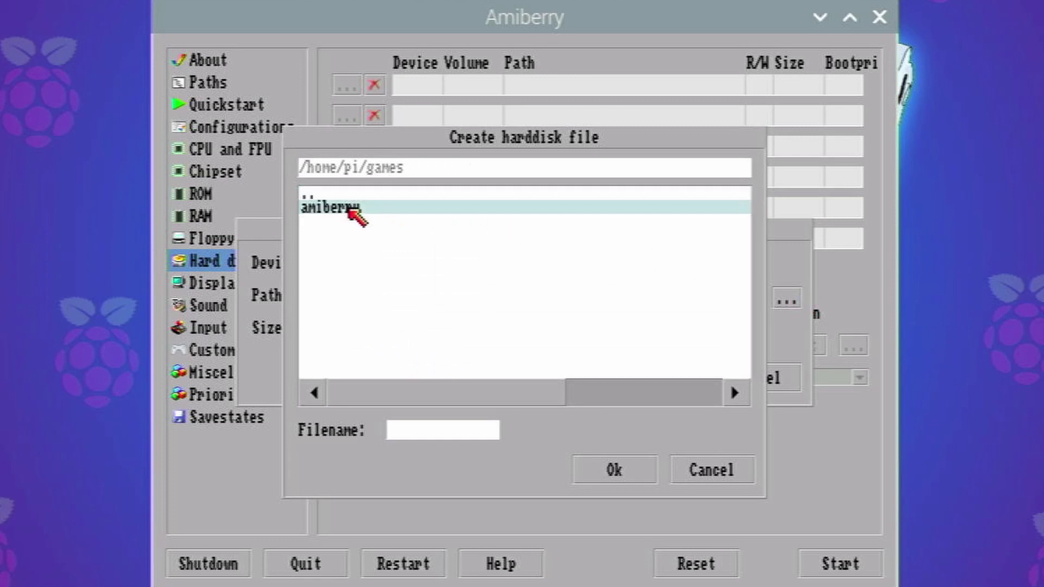
double_click(348, 209)
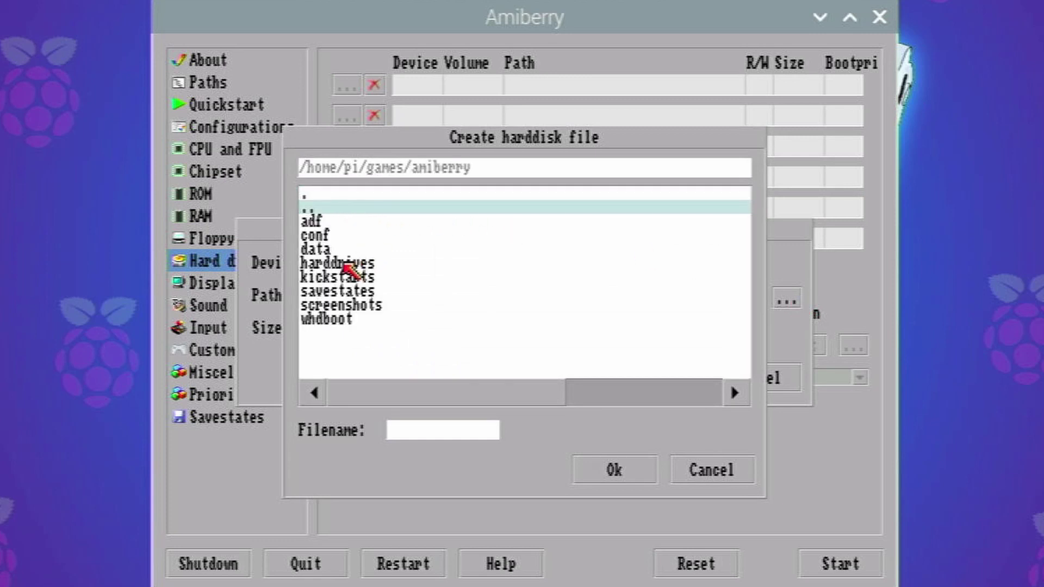
double_click(336, 265)
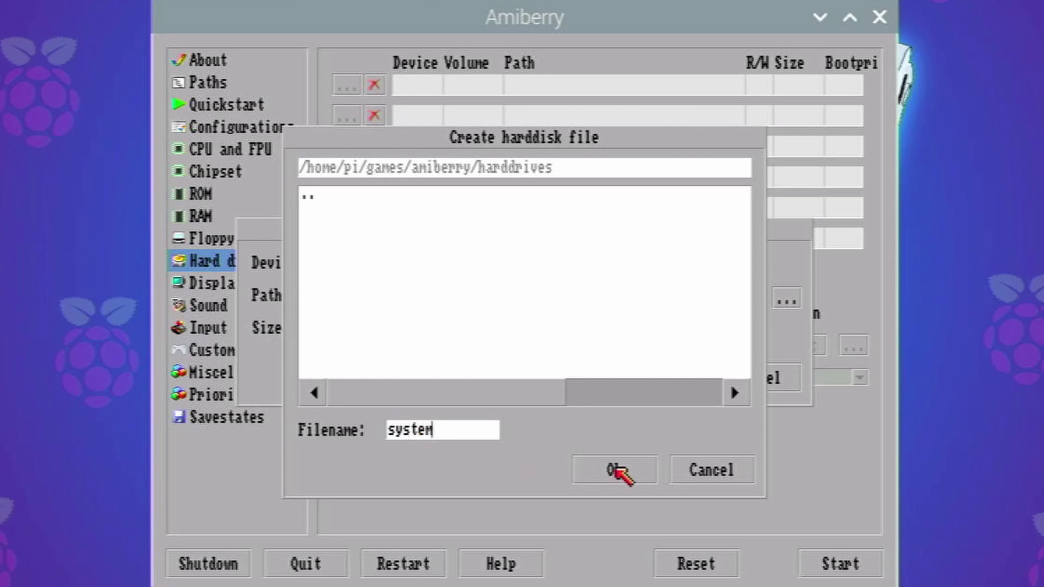
left_click(616, 467)
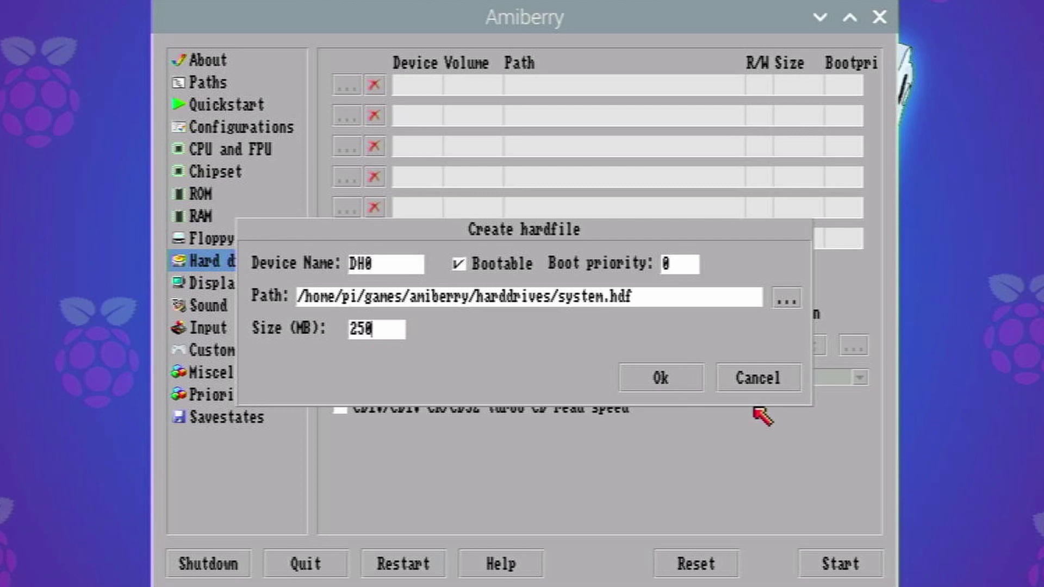
left_click(659, 377)
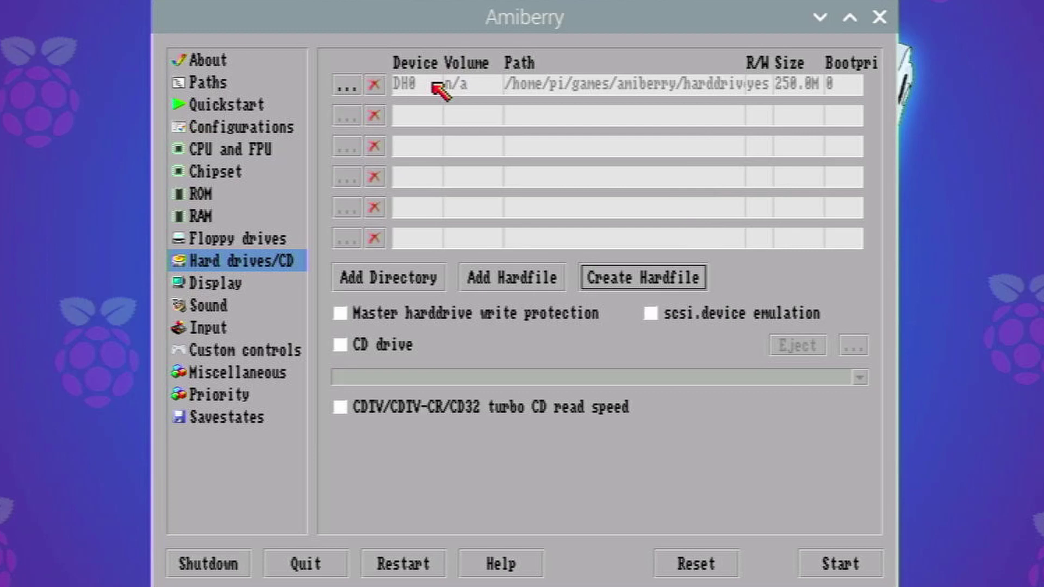
Enable floppy drives DF2 and DF3 and set the floppy drive emulation speed to Turbo
left_click(278, 240)
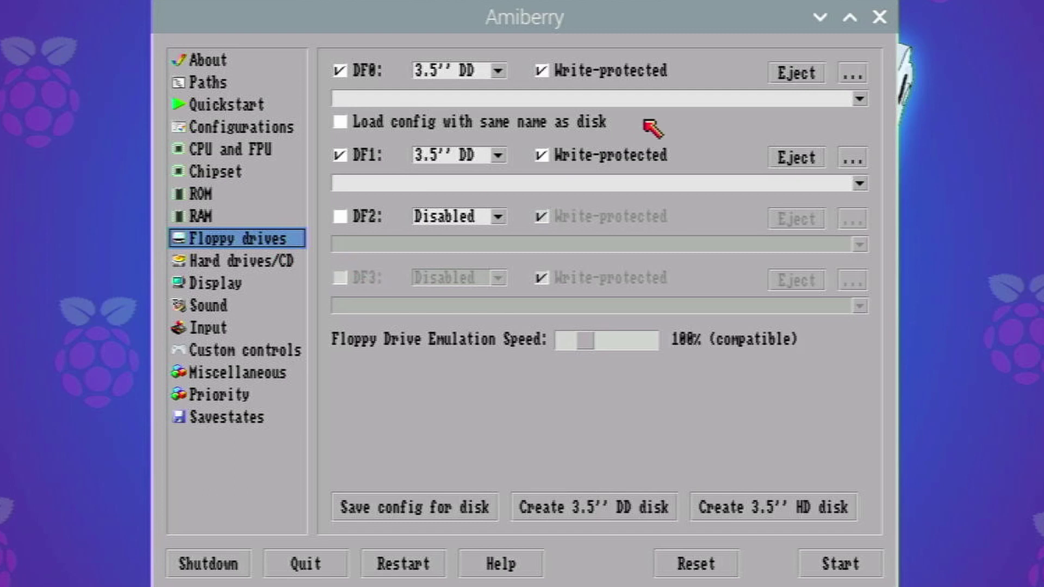
left_click(339, 217)
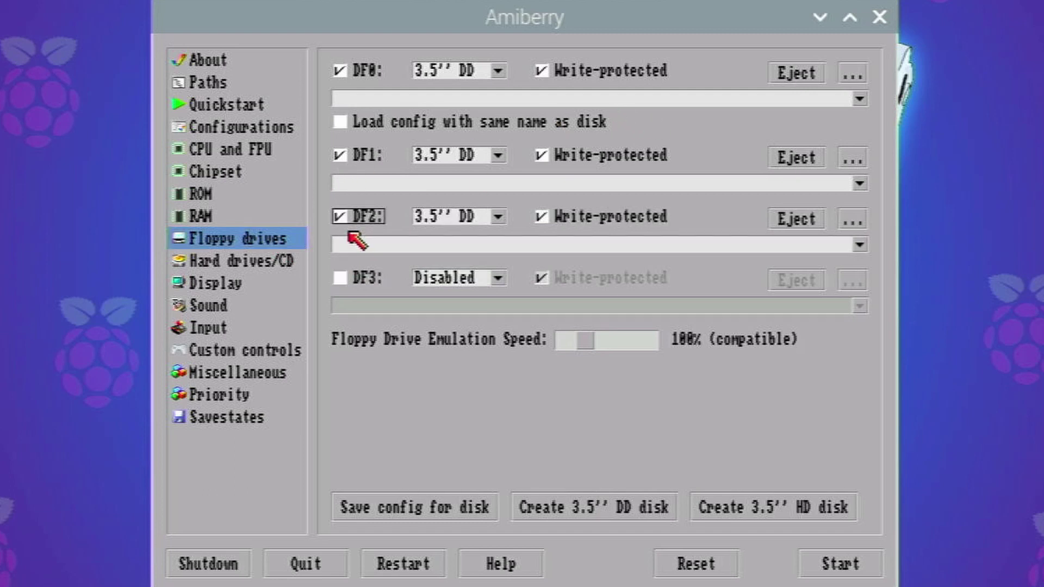
left_click(340, 278)
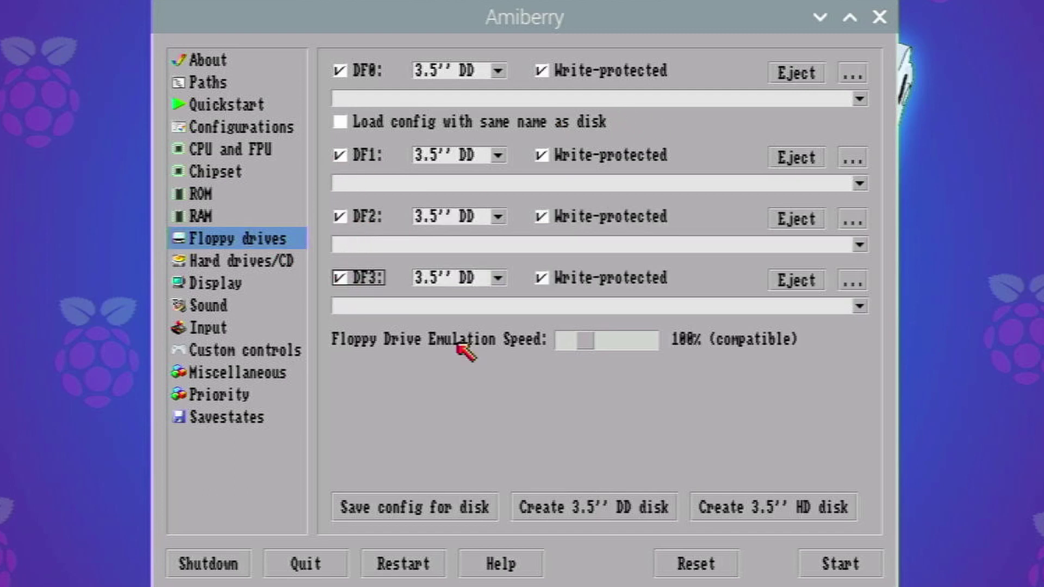
left_click(584, 350)
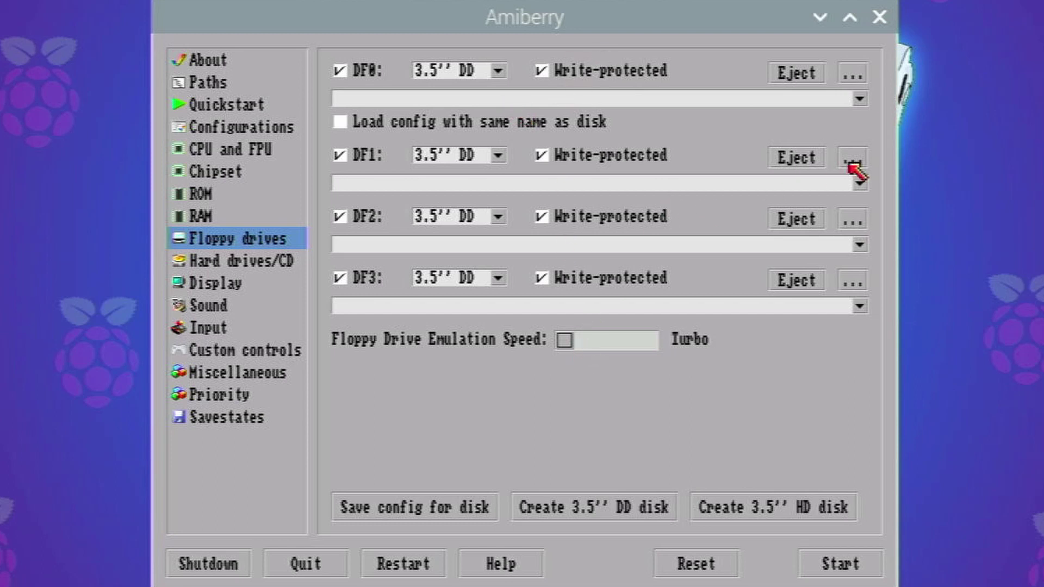
Load amiga-os-310-install.adf into DF0 and amiga-os-310-workbench.adf into DF1 from the adf/workbench folder
left_click(855, 74)
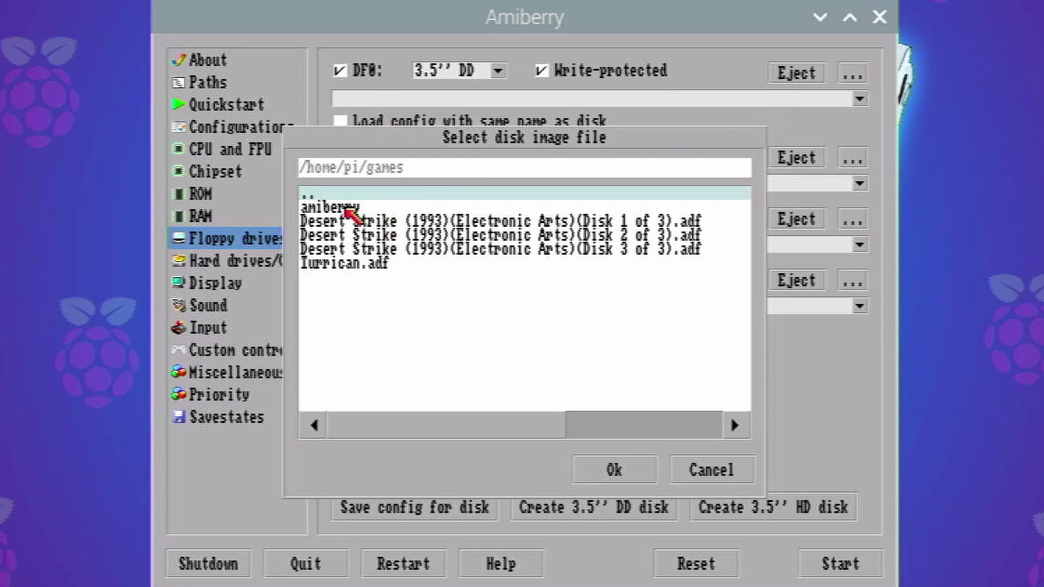
double_click(346, 209)
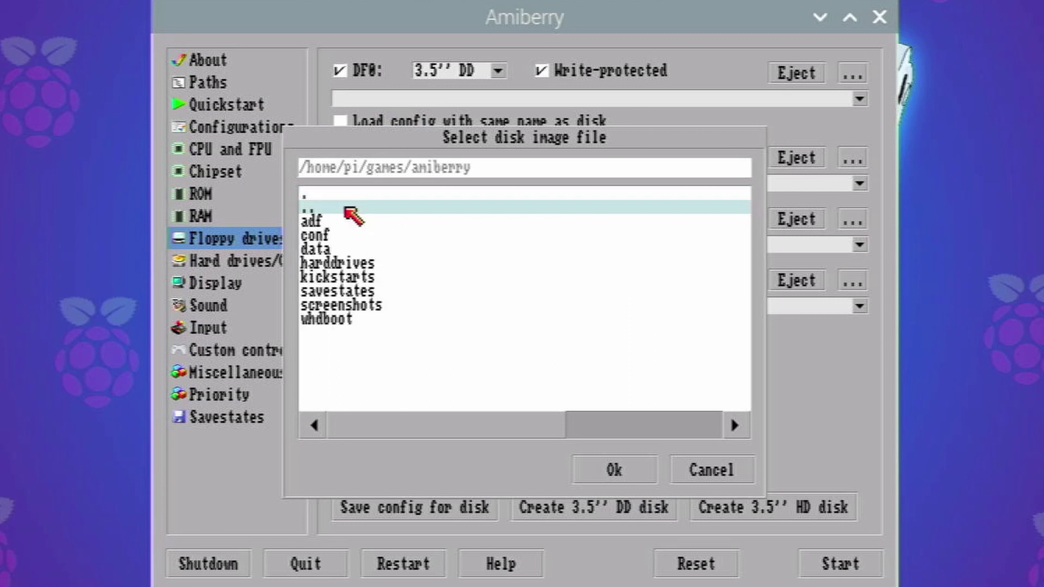
double_click(318, 221)
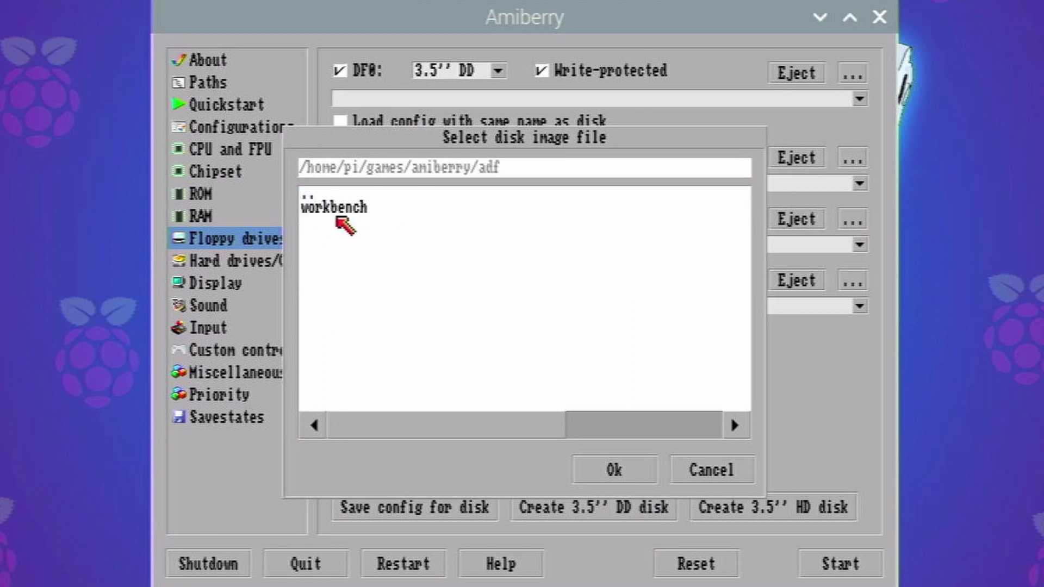
double_click(345, 212)
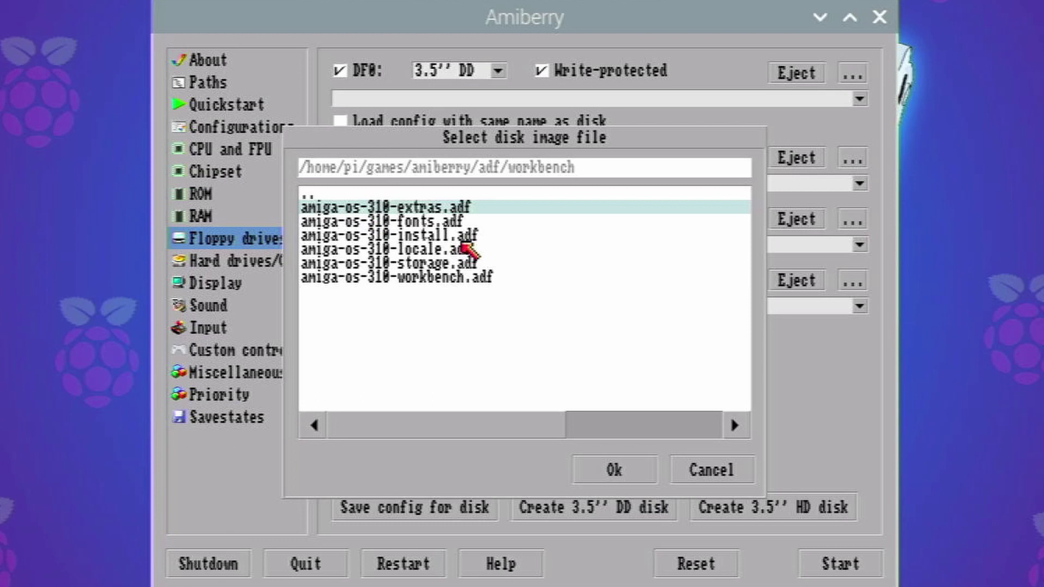
double_click(454, 238)
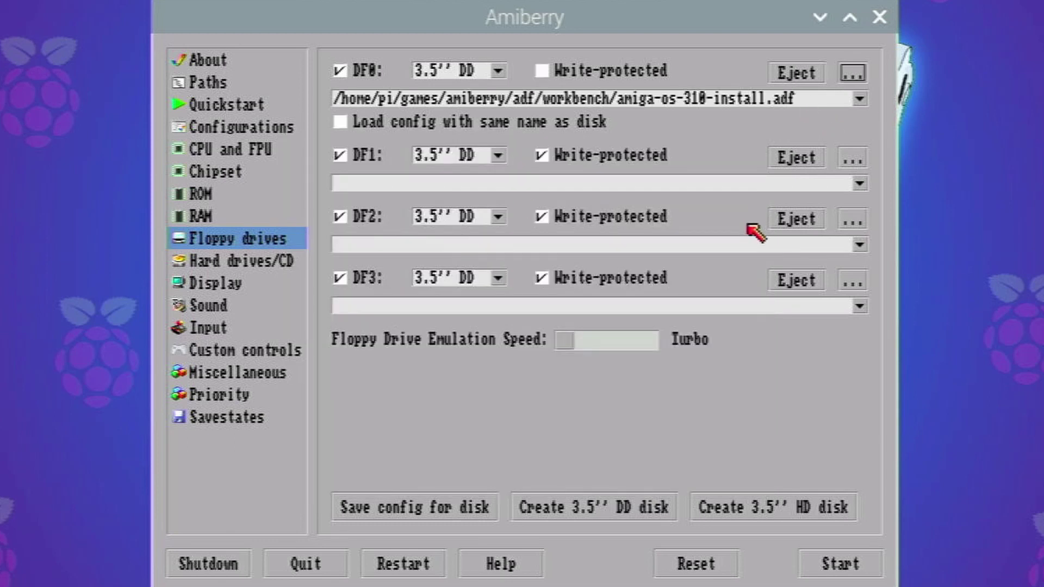
left_click(854, 160)
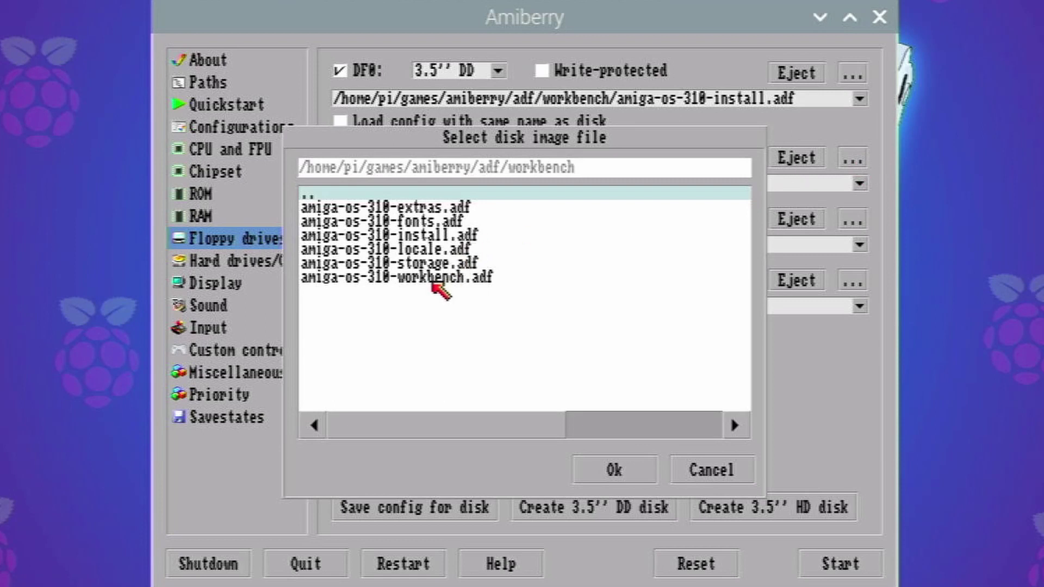
double_click(431, 278)
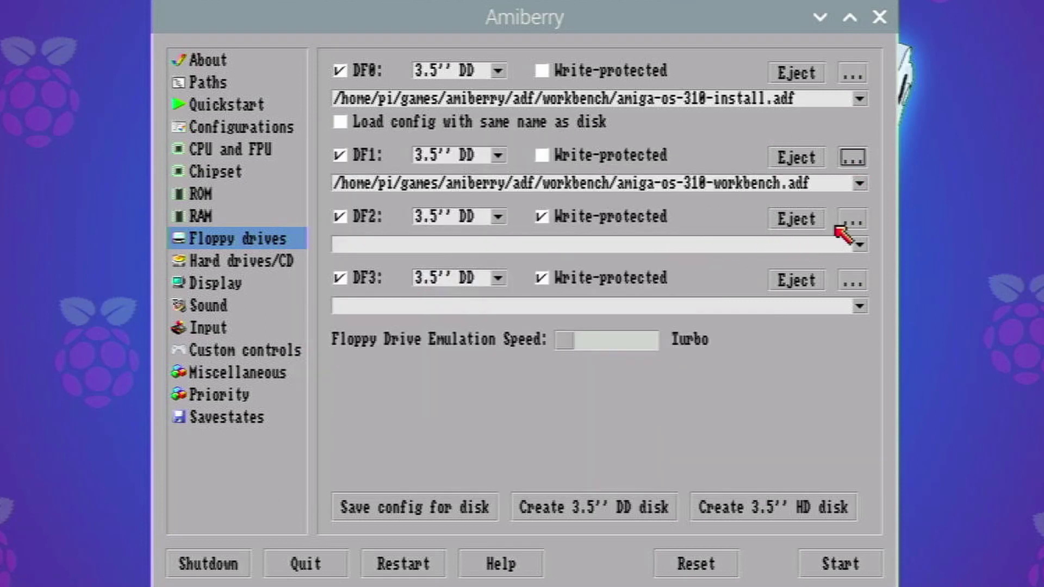
Load amiga-os-310-locale.adf into DF2 and amiga-os-310-extras.adf into DF3 from the adf/workbench folder
left_click(860, 218)
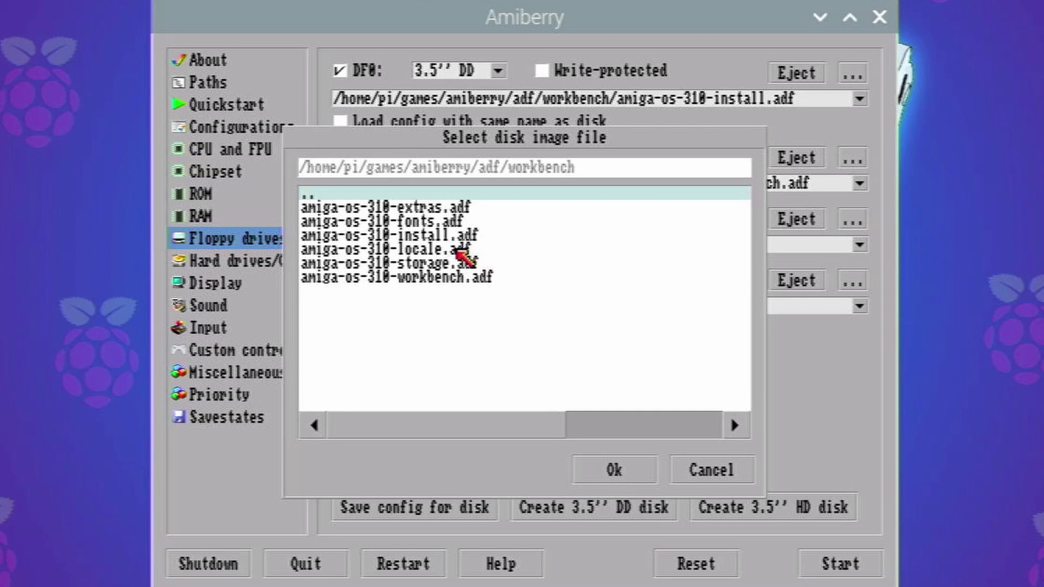
double_click(459, 251)
left_click(853, 281)
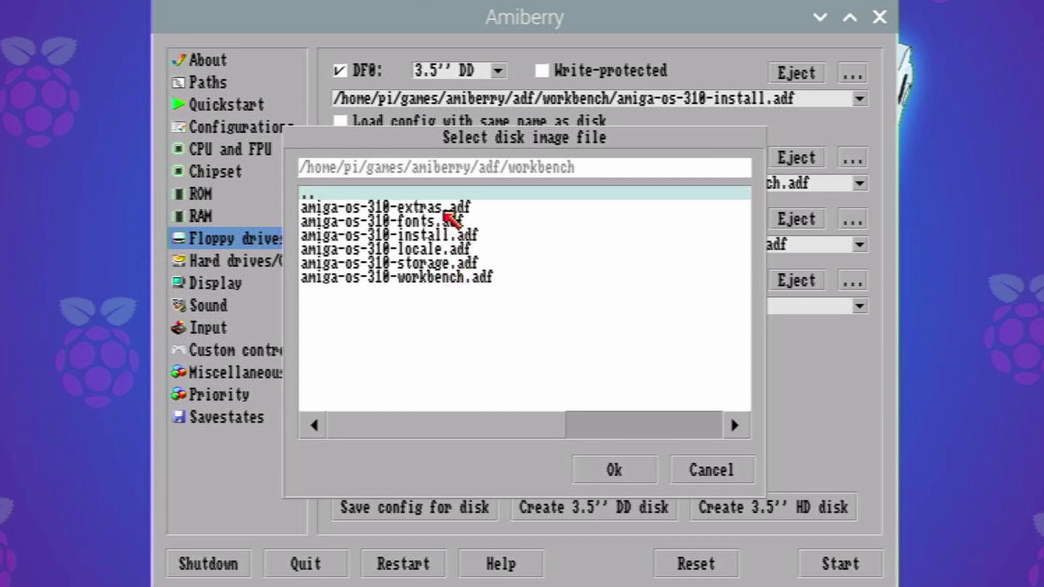
double_click(446, 211)
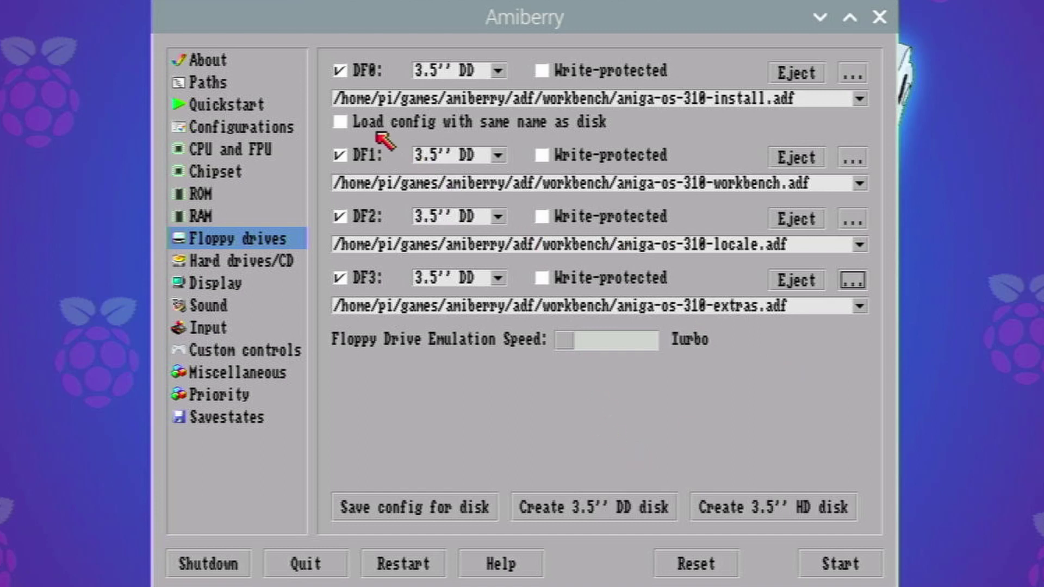
Apply the Quickstart configuration for an Amiga 1200 with the 4 MB Fast RAM expanded configuration
left_click(239, 107)
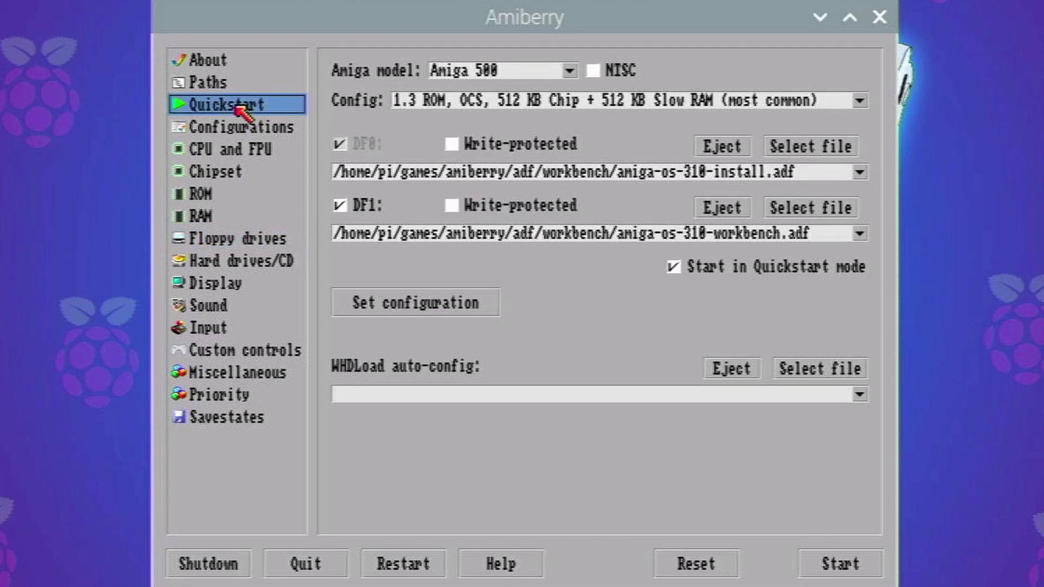
left_click(569, 70)
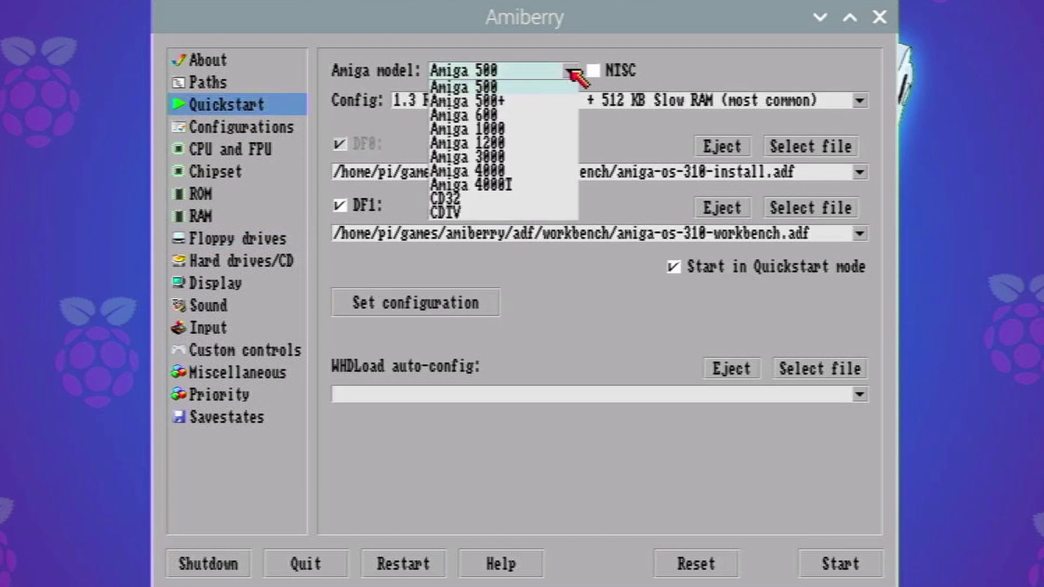
left_click(495, 142)
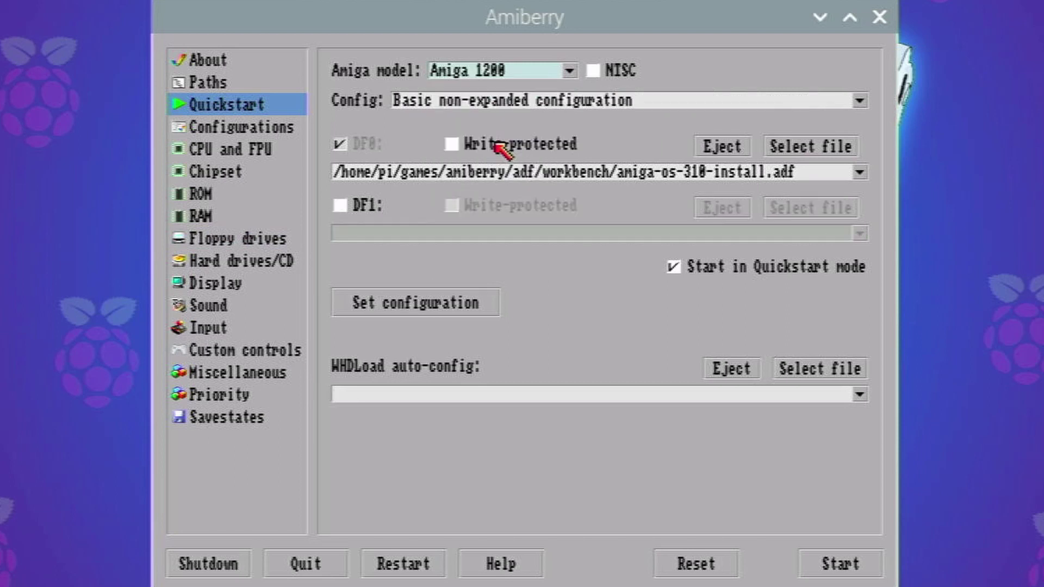
left_click(566, 101)
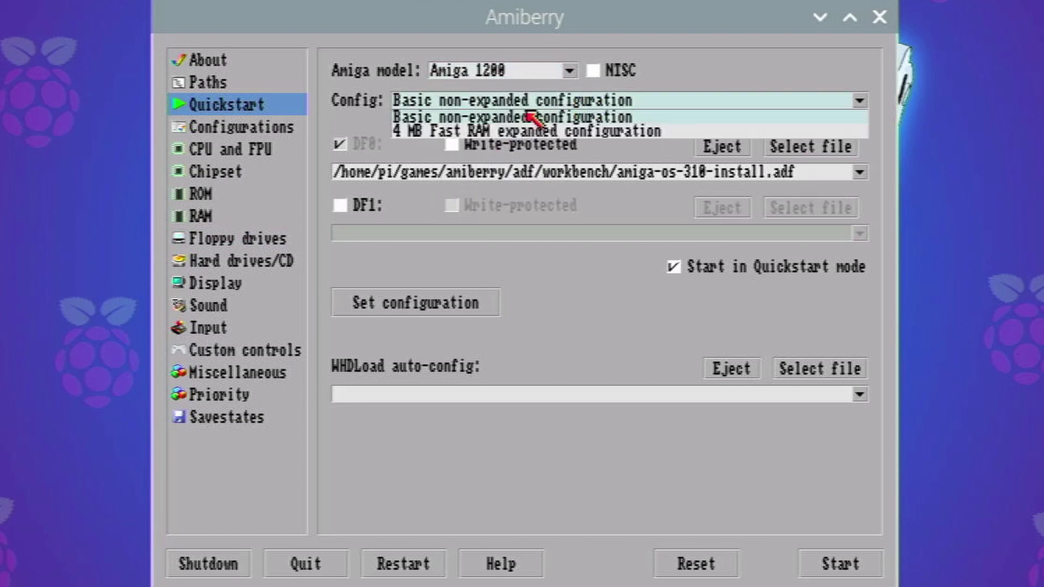
left_click(500, 130)
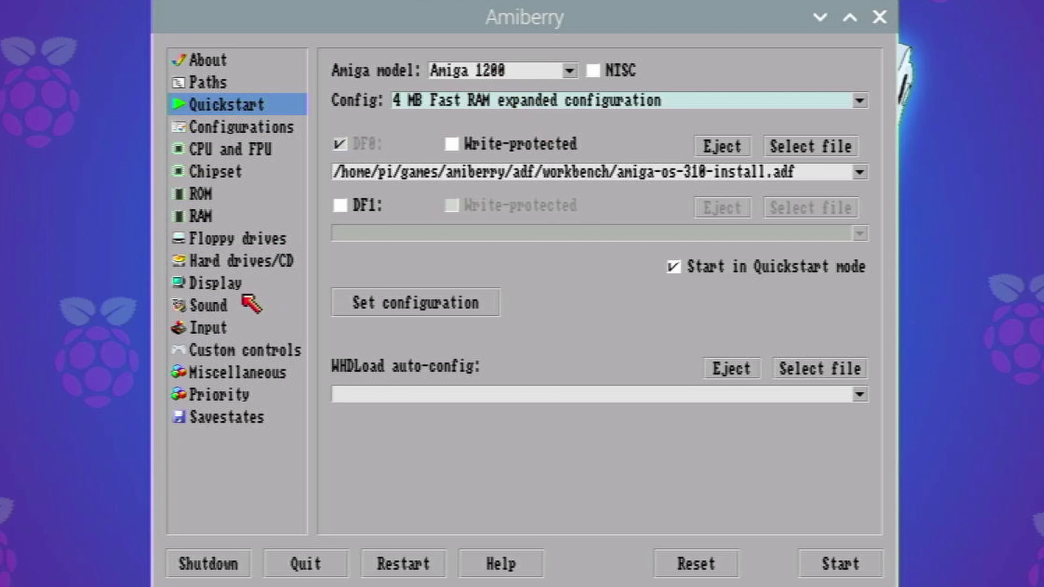
left_click(456, 310)
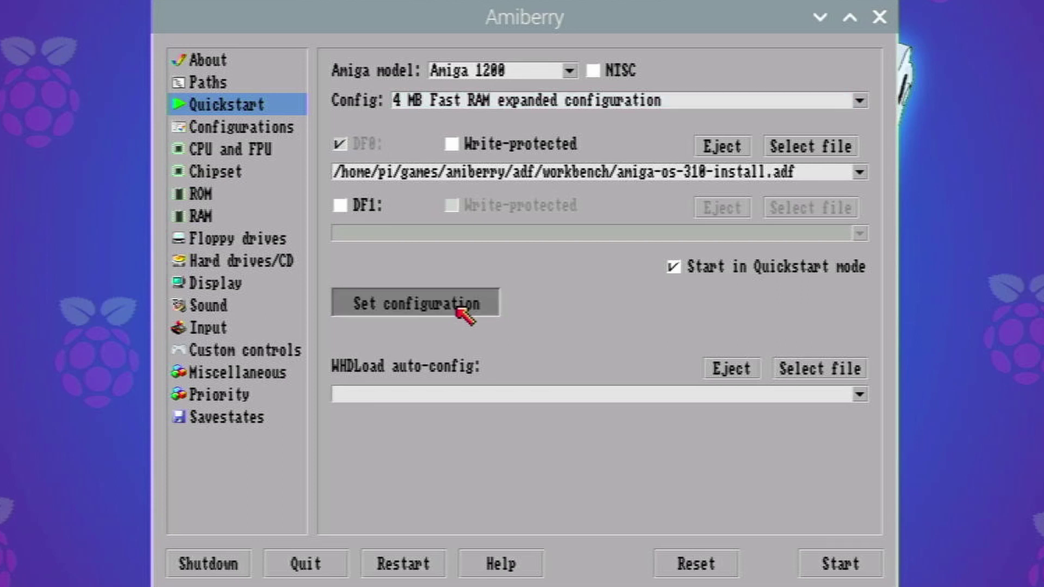
Review the CPU and chipset settings and set the main ROM file to KS ROM v3.1 (A1200) rev 40.68
left_click(231, 152)
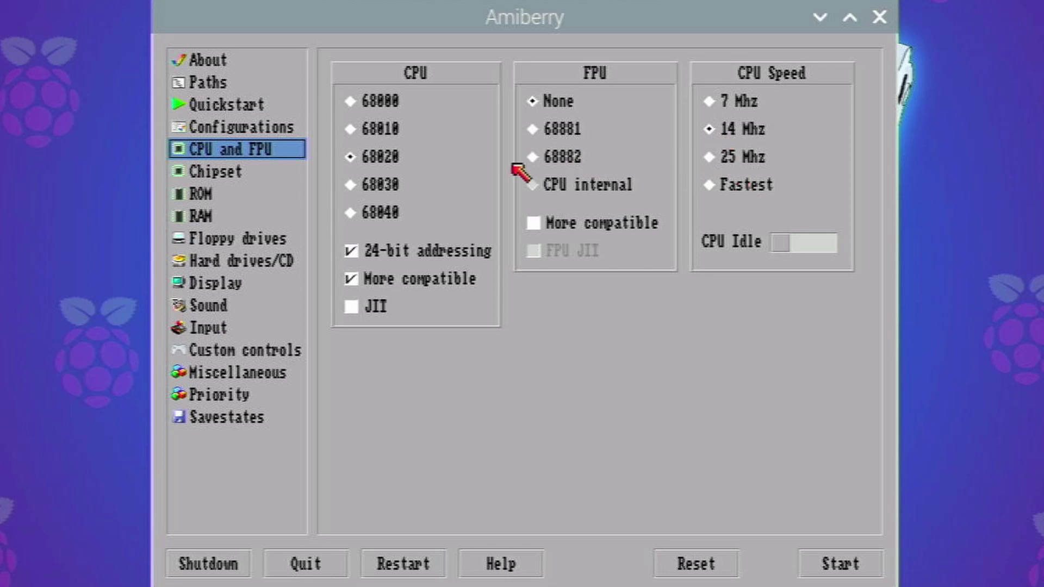
left_click(226, 170)
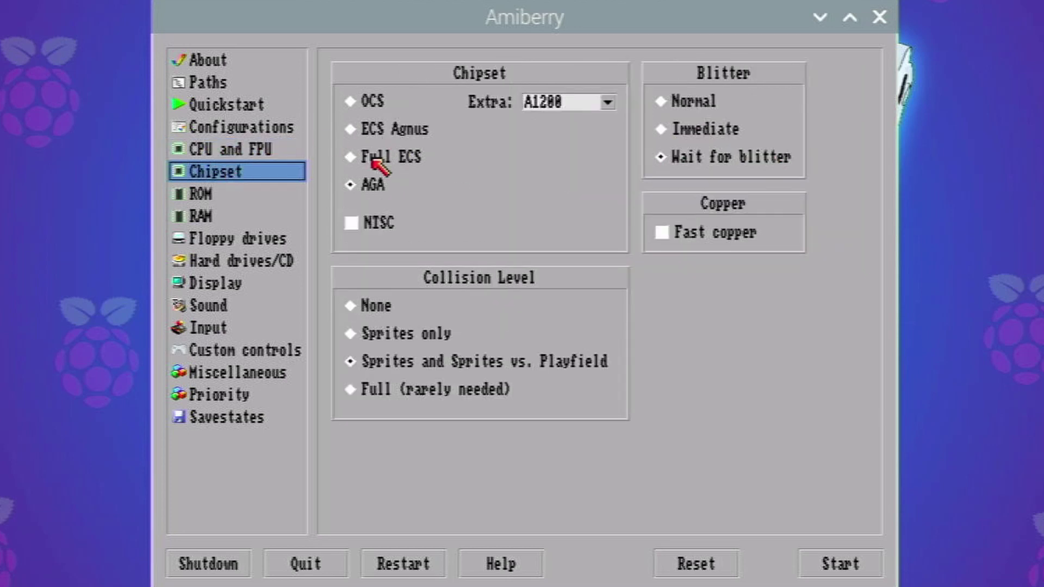
left_click(206, 194)
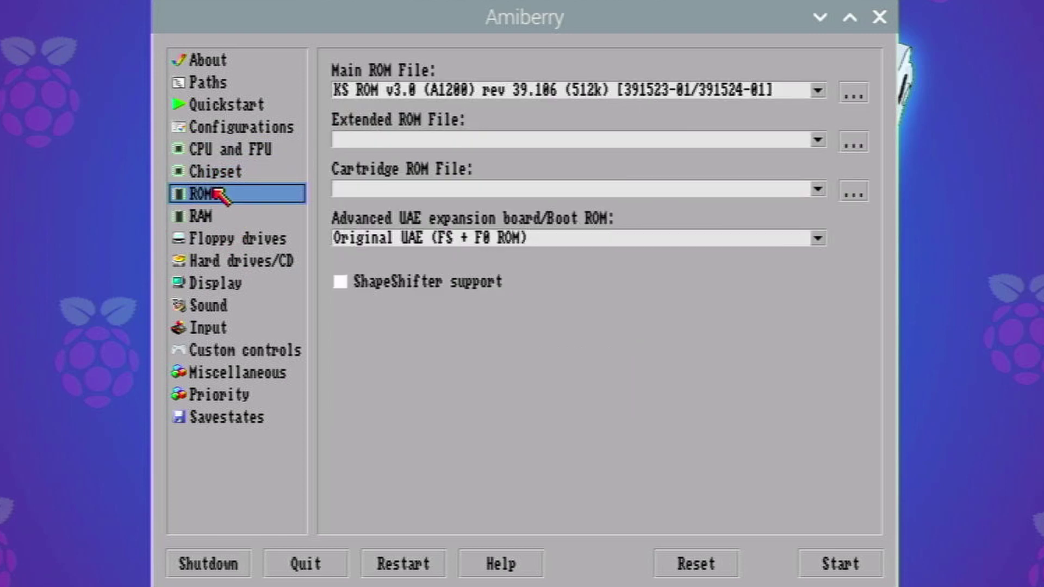
left_click(816, 91)
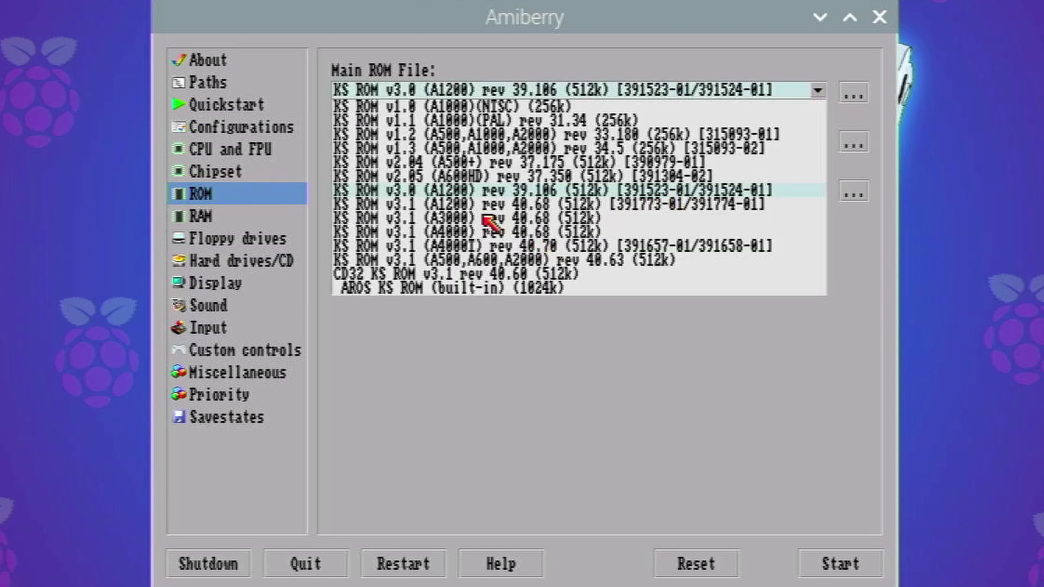
left_click(416, 208)
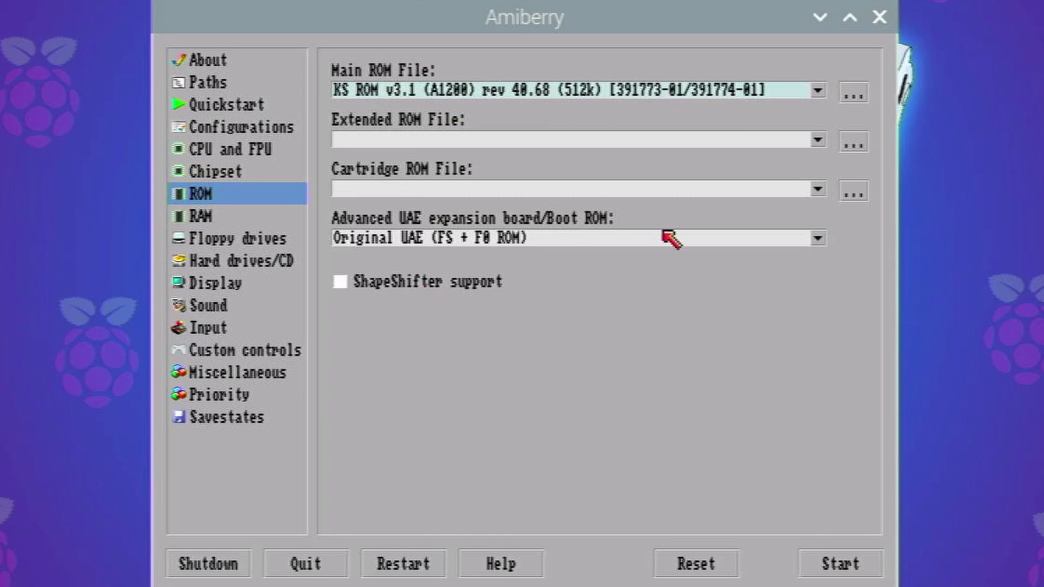
Keep Original UAE (FS + F0 ROM) as the expansion board/Boot ROM and set the Z2 Fast memory to 8 MB
left_click(478, 237)
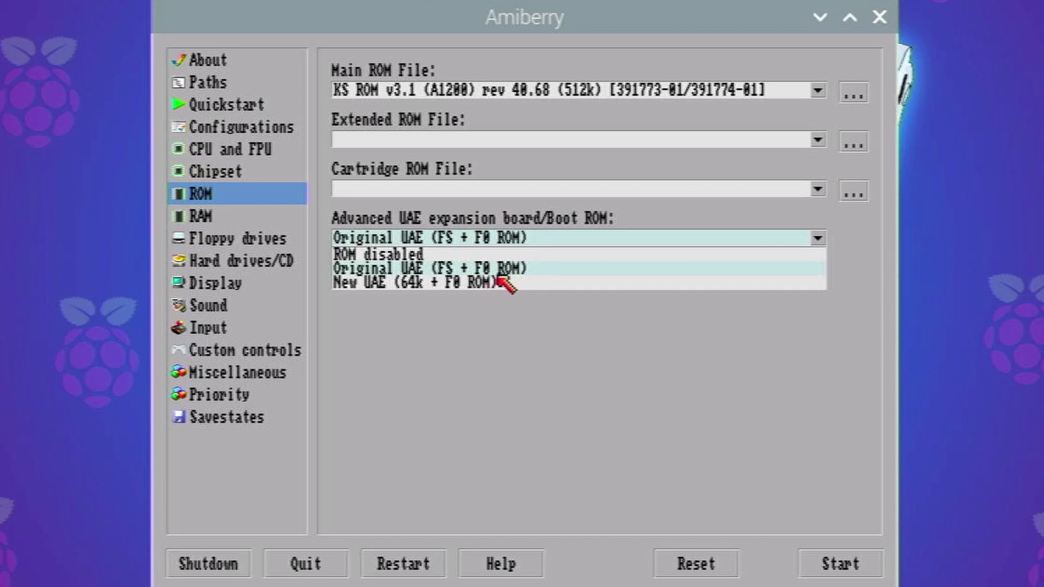
left_click(506, 271)
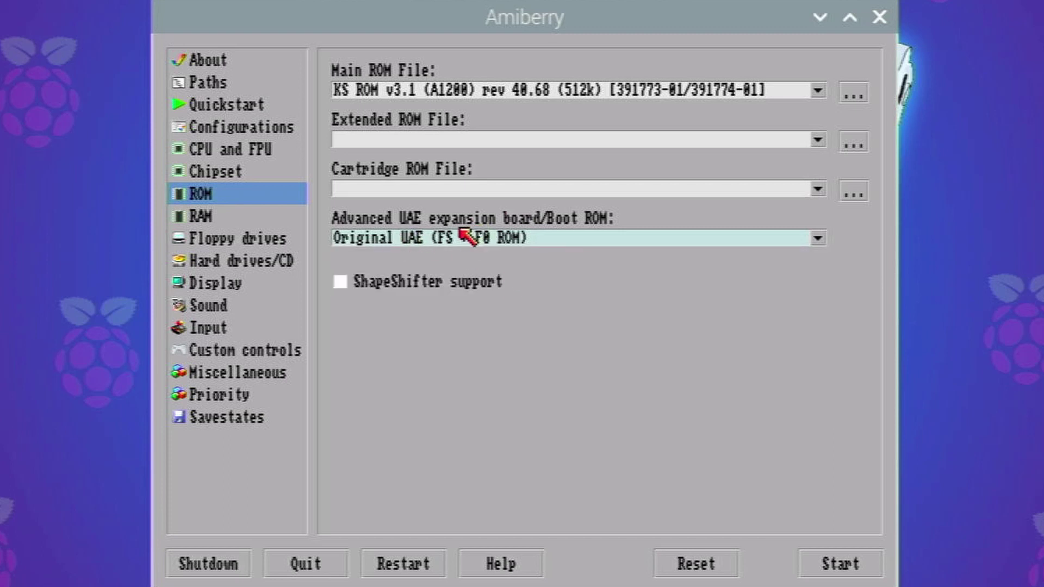
left_click(493, 239)
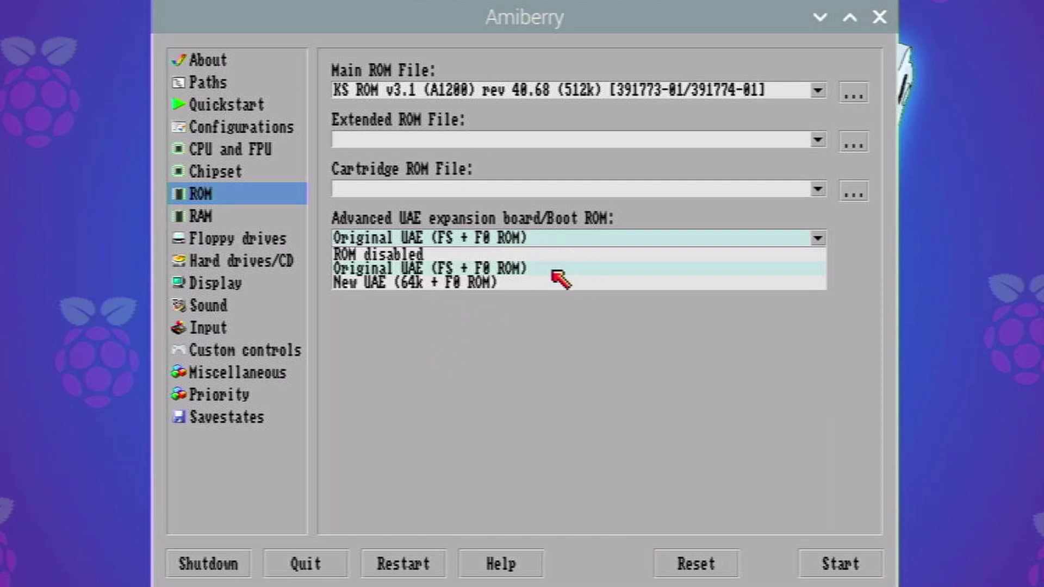
left_click(538, 236)
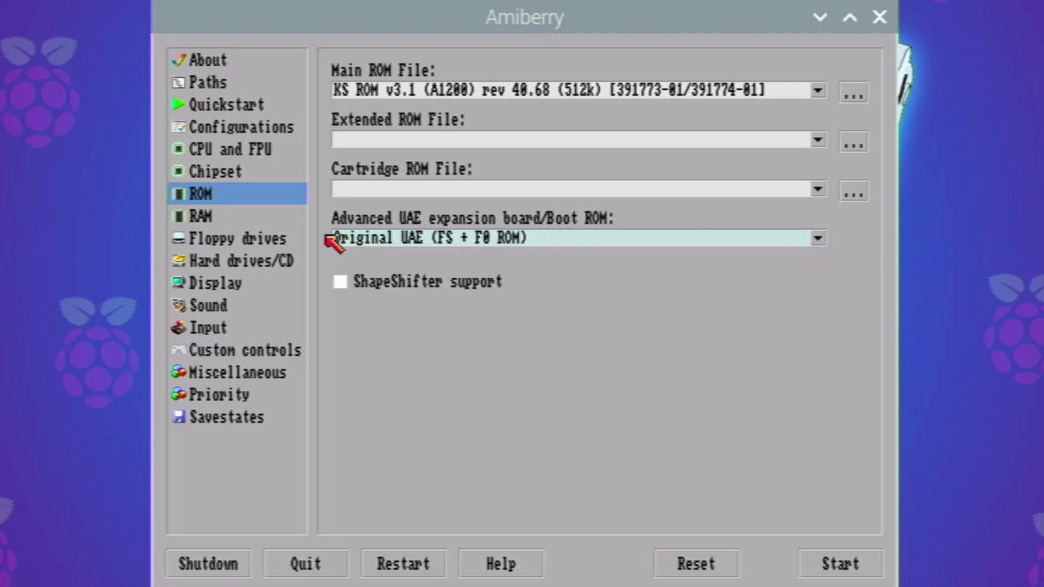
left_click(253, 217)
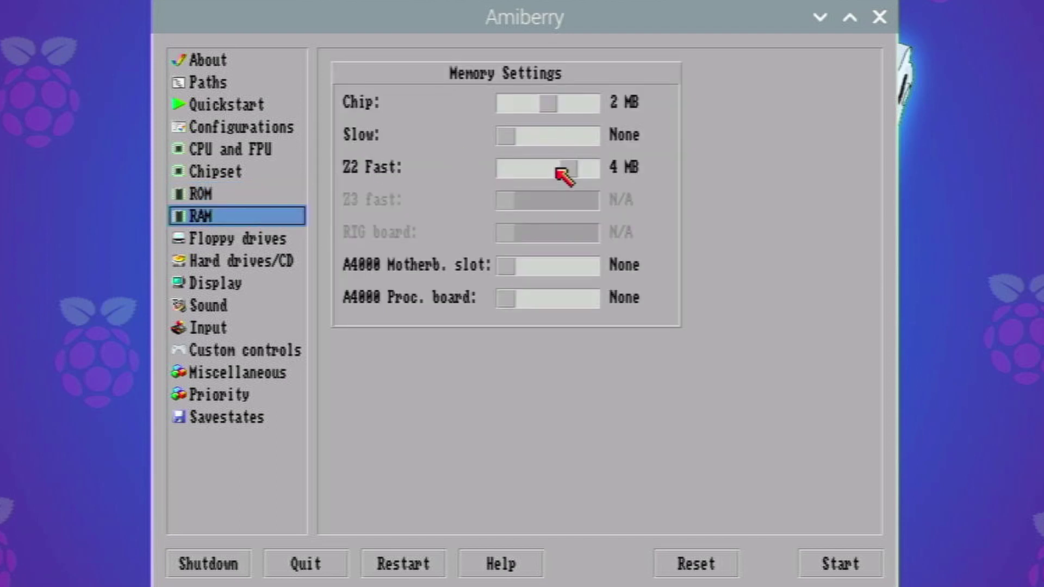
left_click(579, 168)
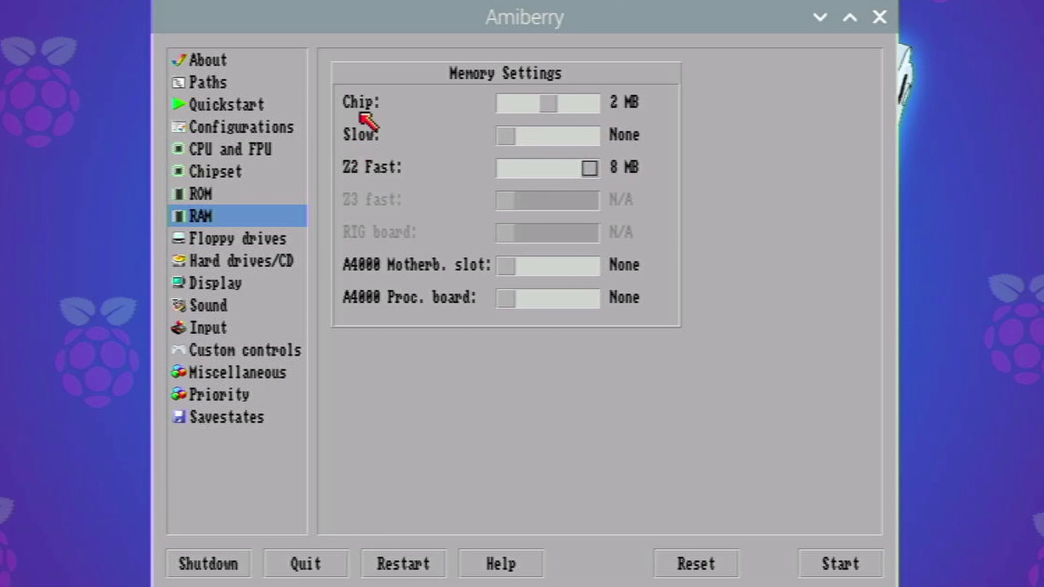
Re-enable floppy drives DF1, DF2 and DF3 with their Workbench disk images and check the Quickstart settings
left_click(212, 240)
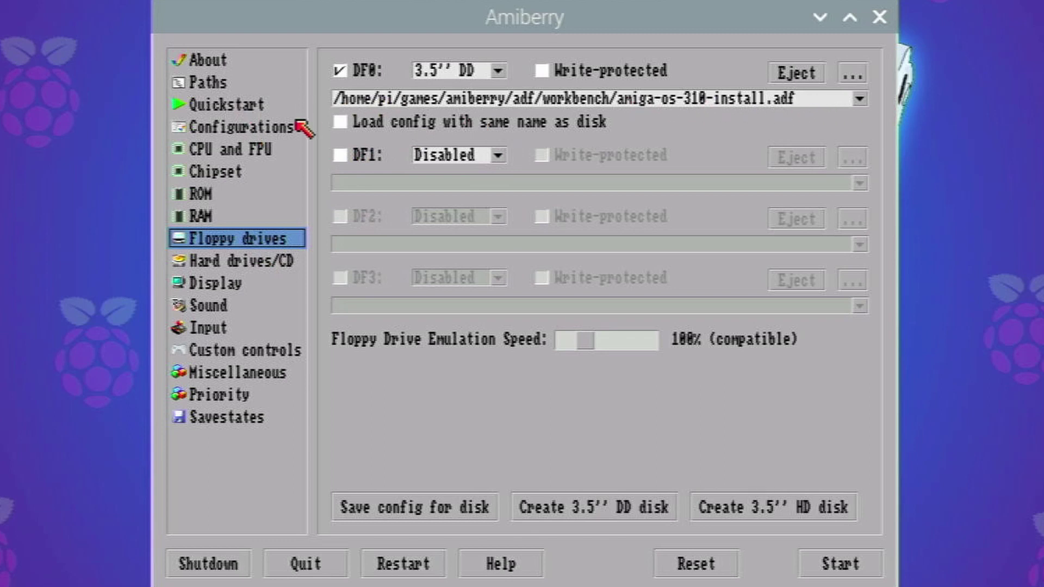
left_click(341, 158)
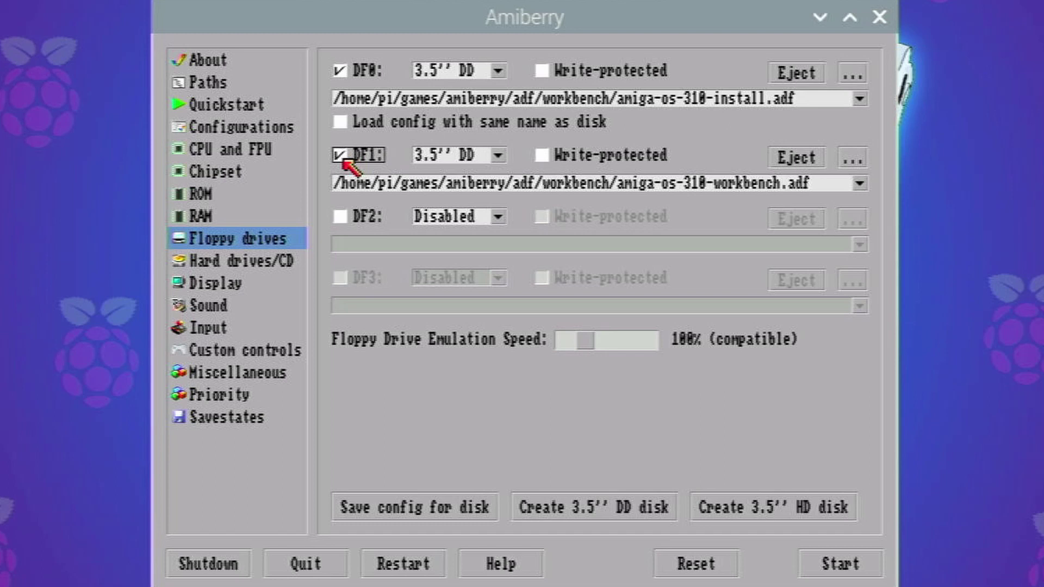
left_click(341, 217)
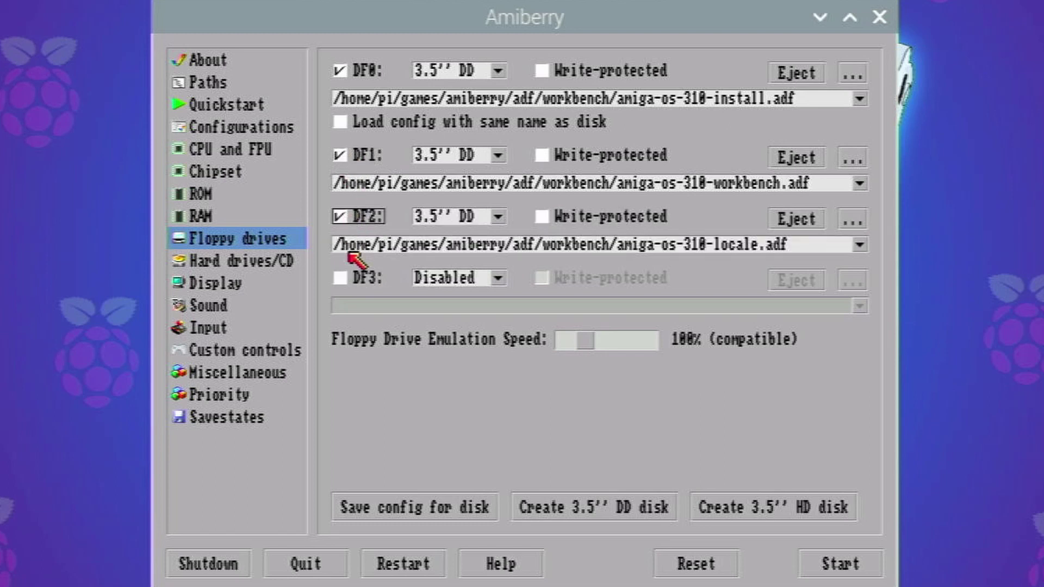
left_click(341, 279)
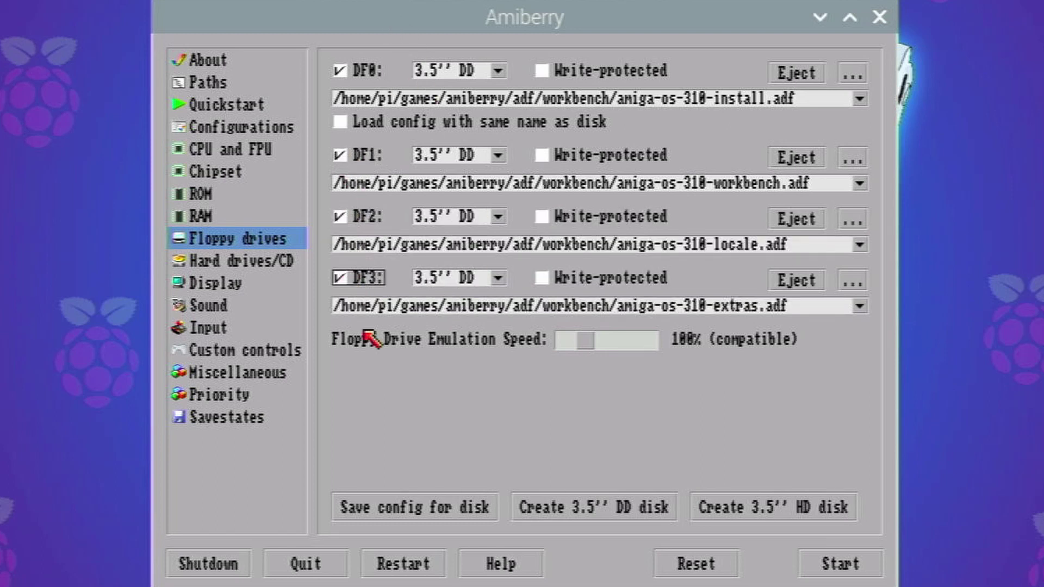
left_click(240, 106)
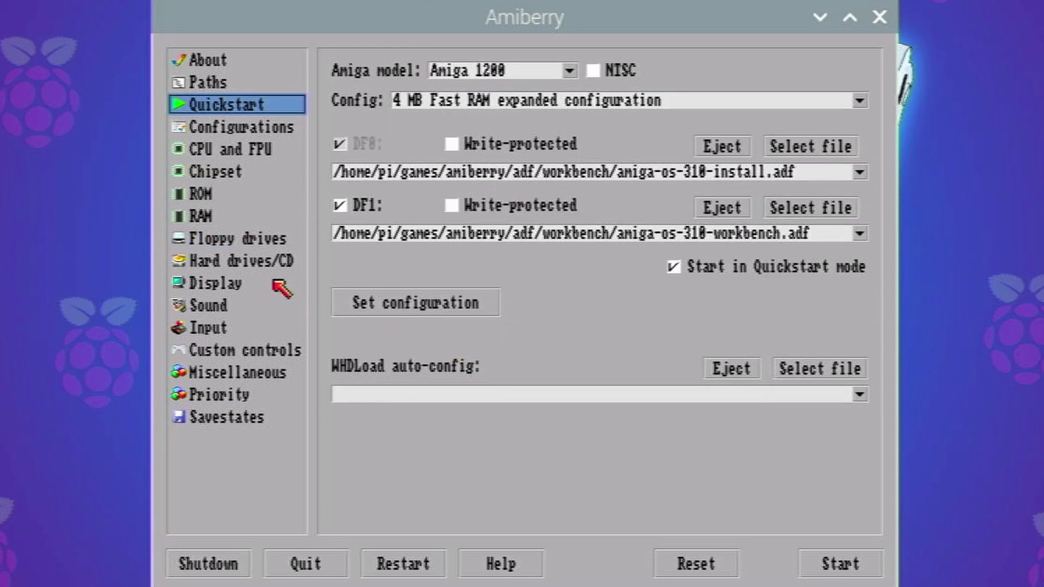
left_click(253, 243)
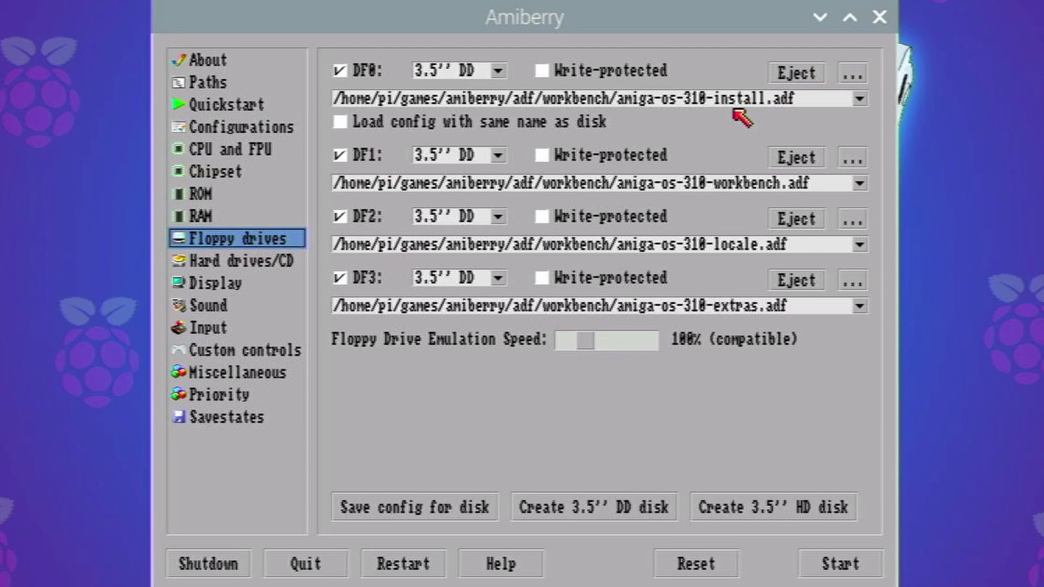
Add the hardfile system.hdf from /home/pi/games/amiberry/harddrives as bootable, read/write device DH0
left_click(253, 265)
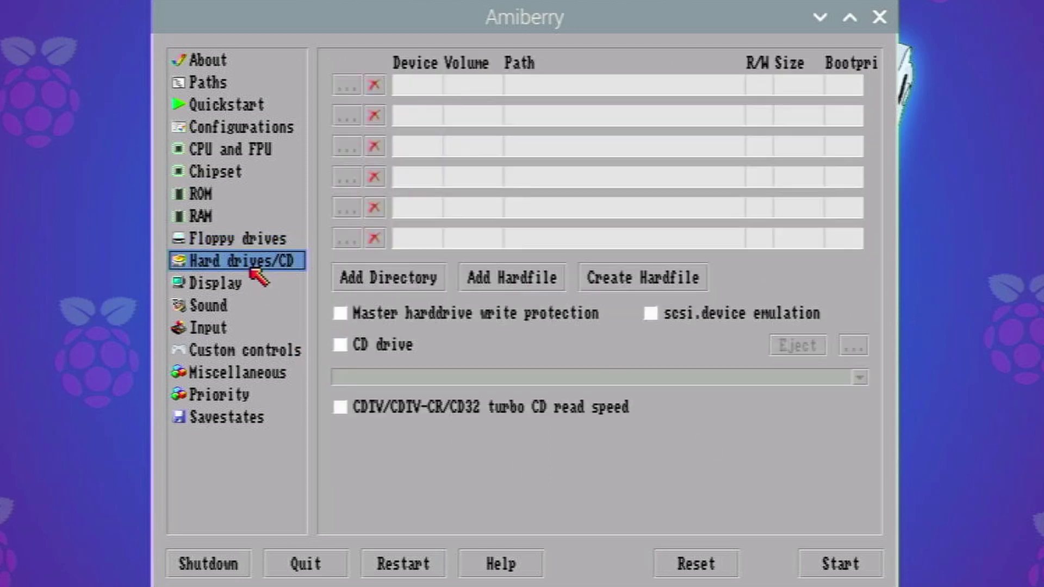
left_click(543, 286)
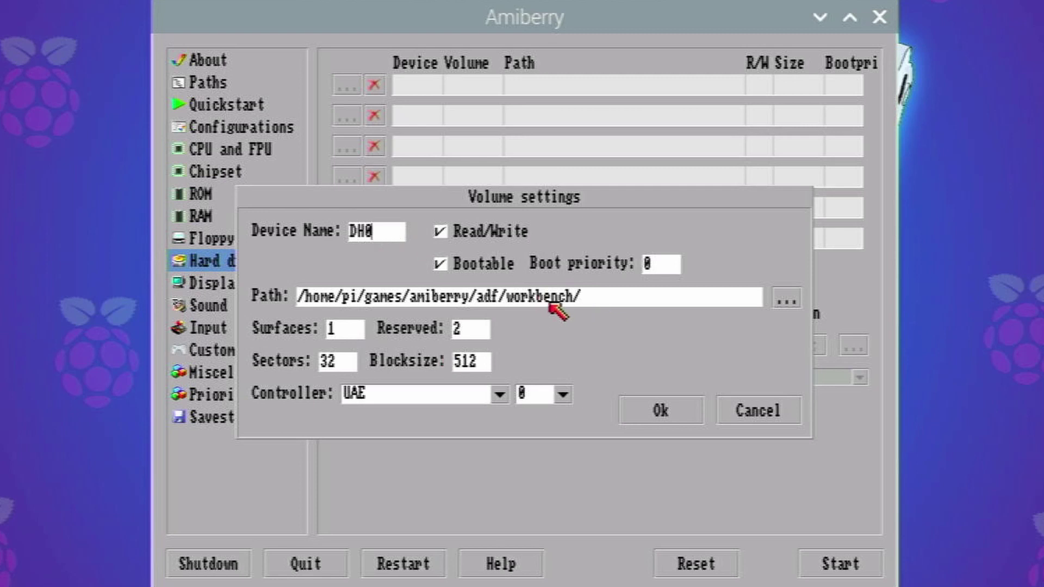
left_click(783, 304)
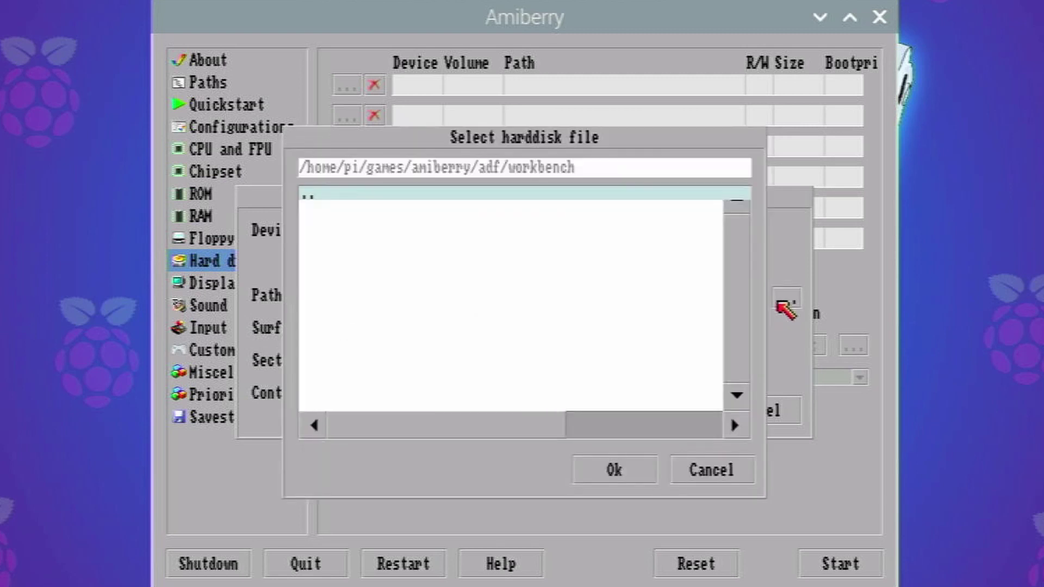
left_click(435, 194)
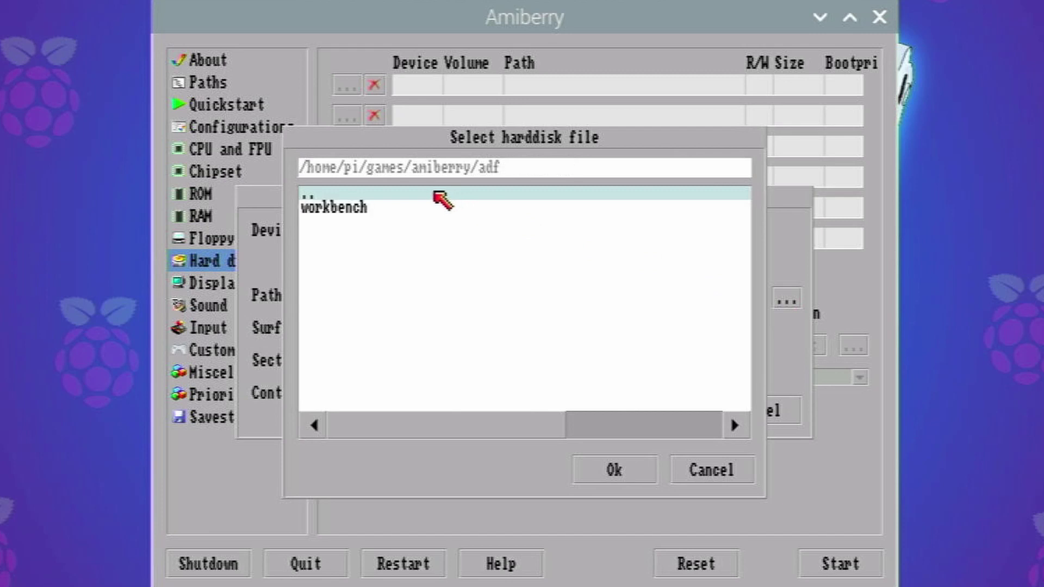
left_click(438, 196)
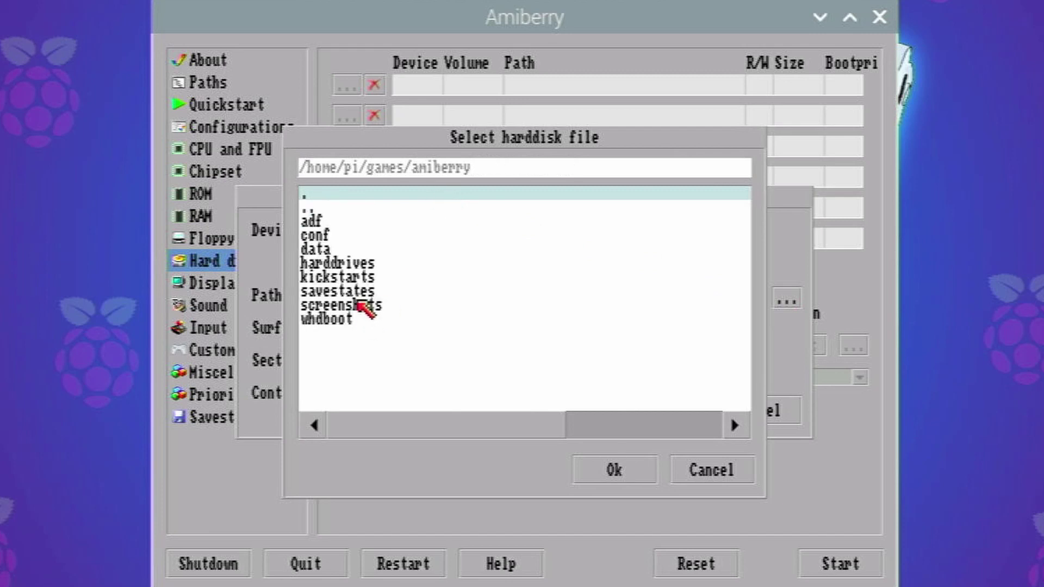
left_click(348, 266)
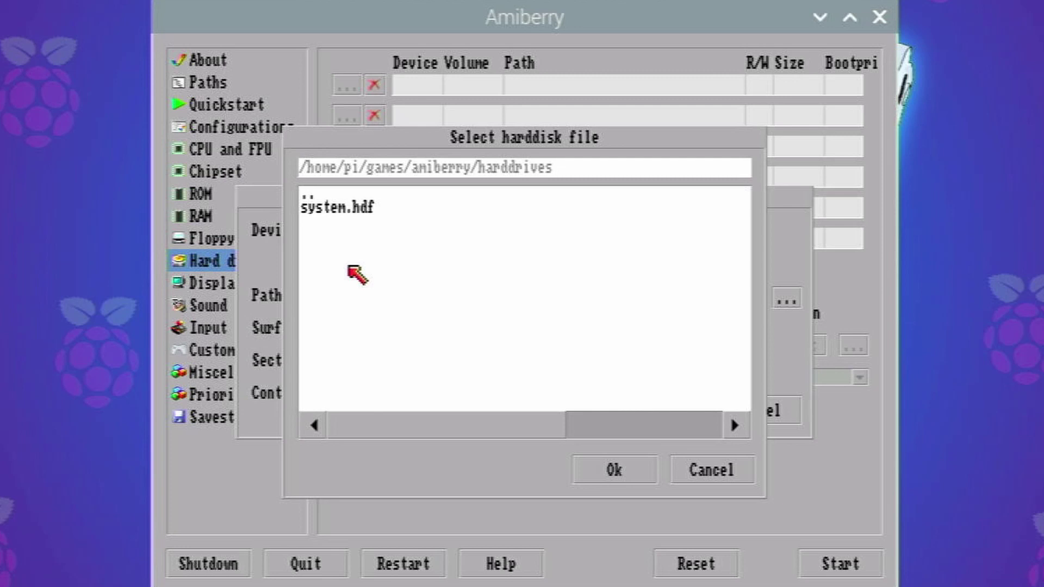
double_click(342, 208)
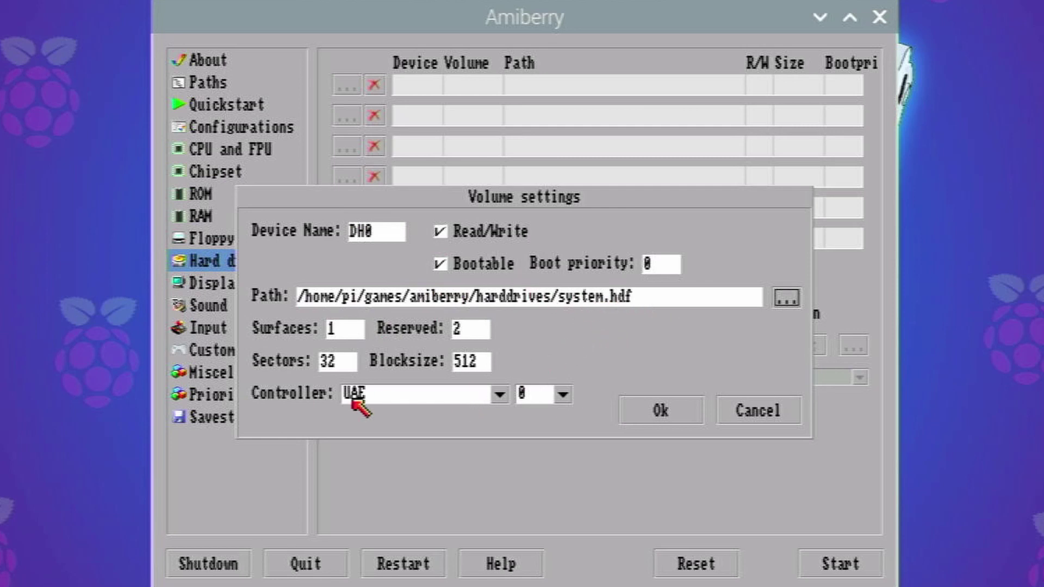
left_click(683, 417)
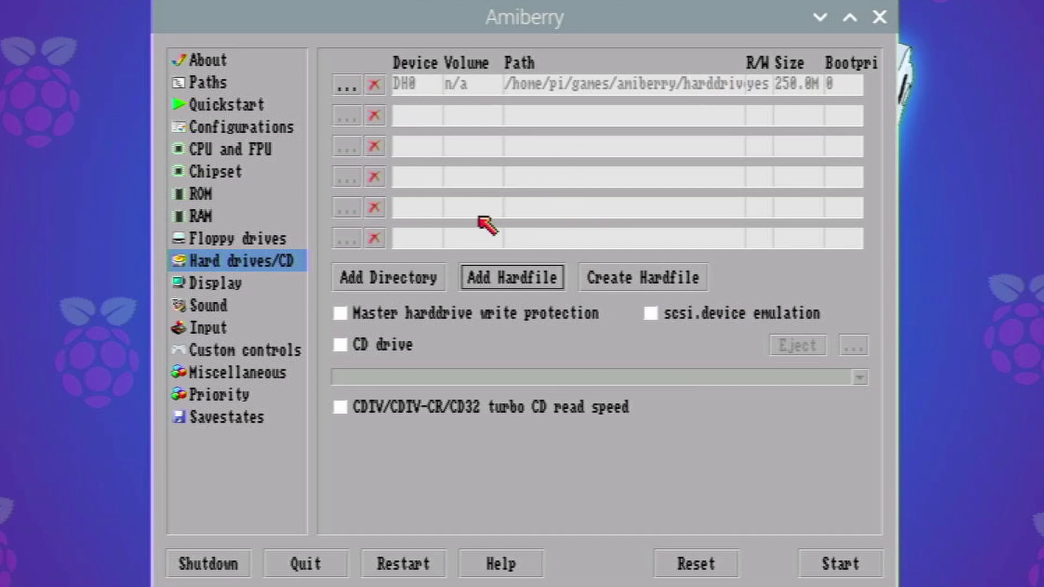
Enable horizontal and vertical centering in the display settings and start the emulation
left_click(242, 288)
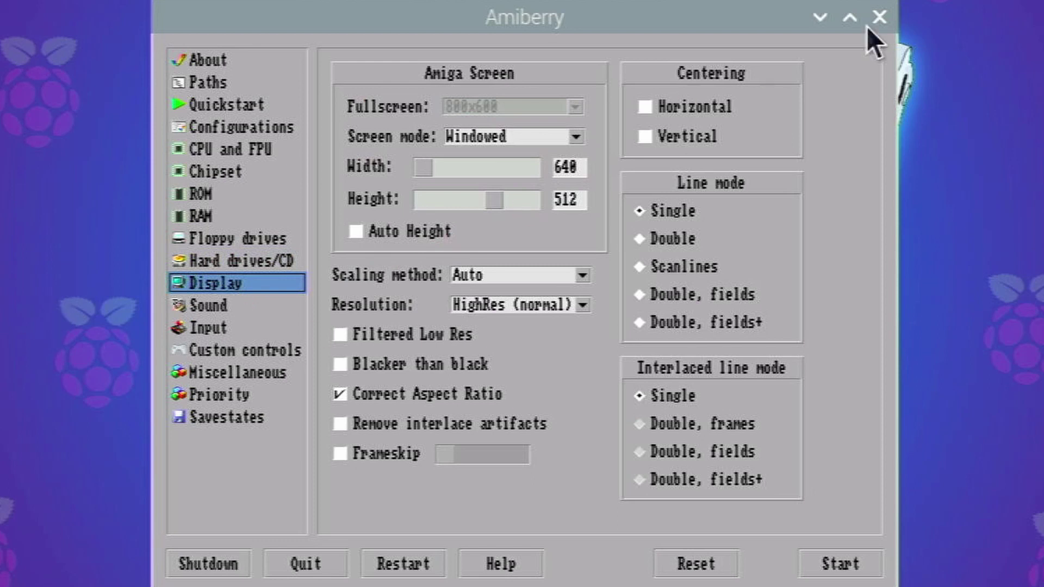
left_click(648, 109)
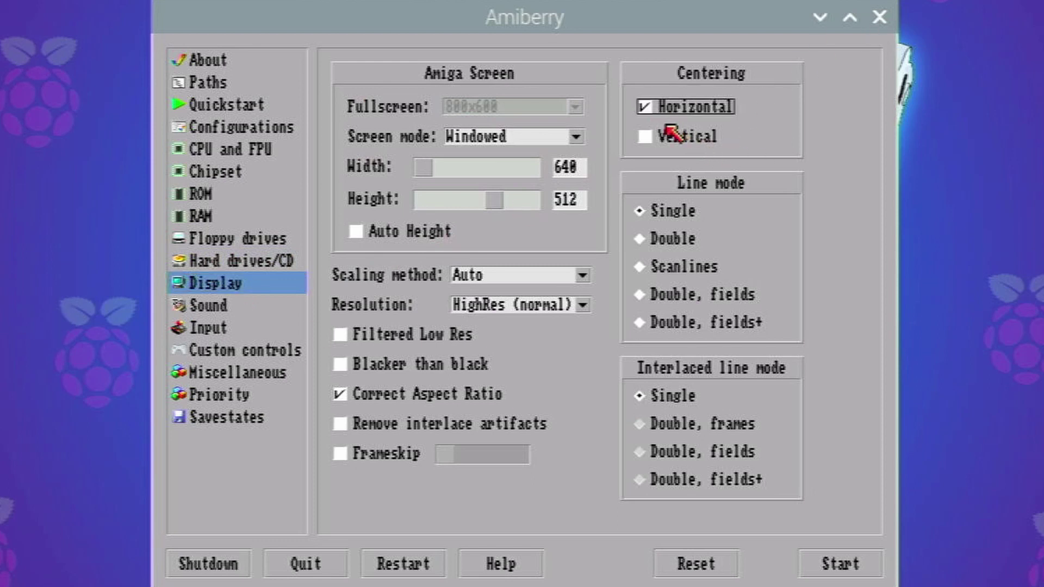
left_click(679, 143)
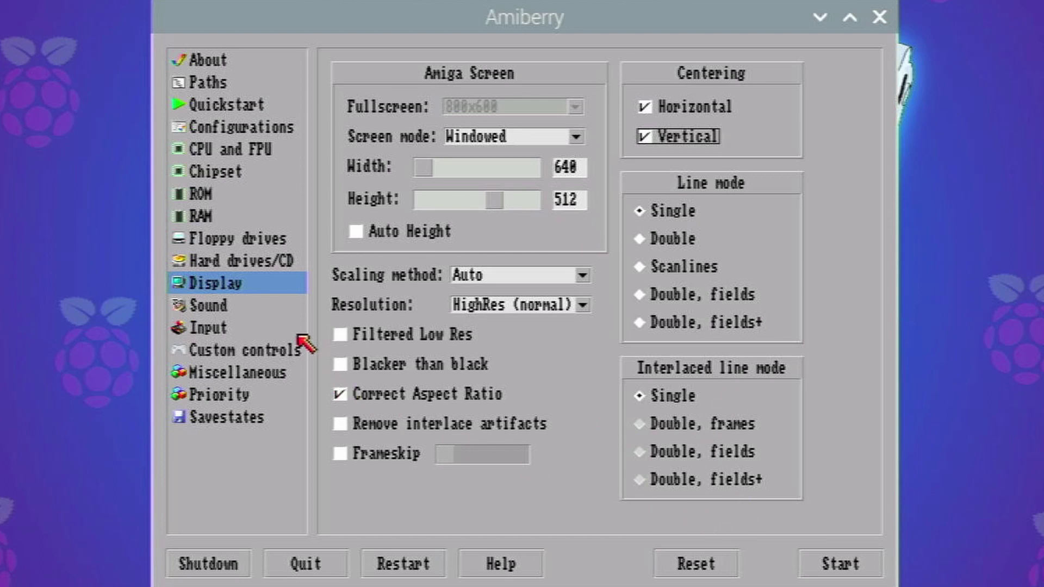
left_click(865, 565)
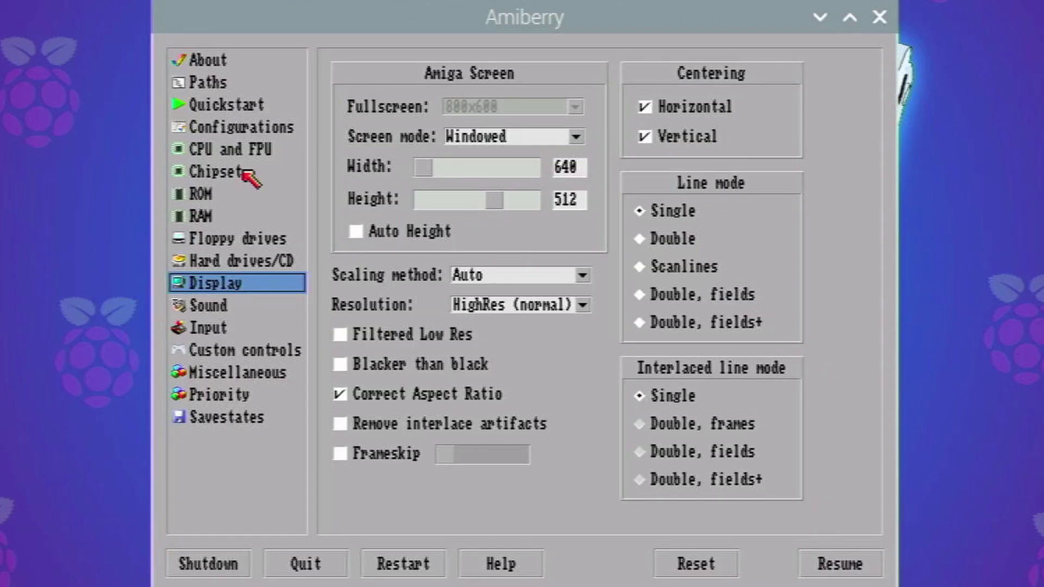
Set the floppy drive emulation speed to Turbo and resume the emulation
left_click(250, 245)
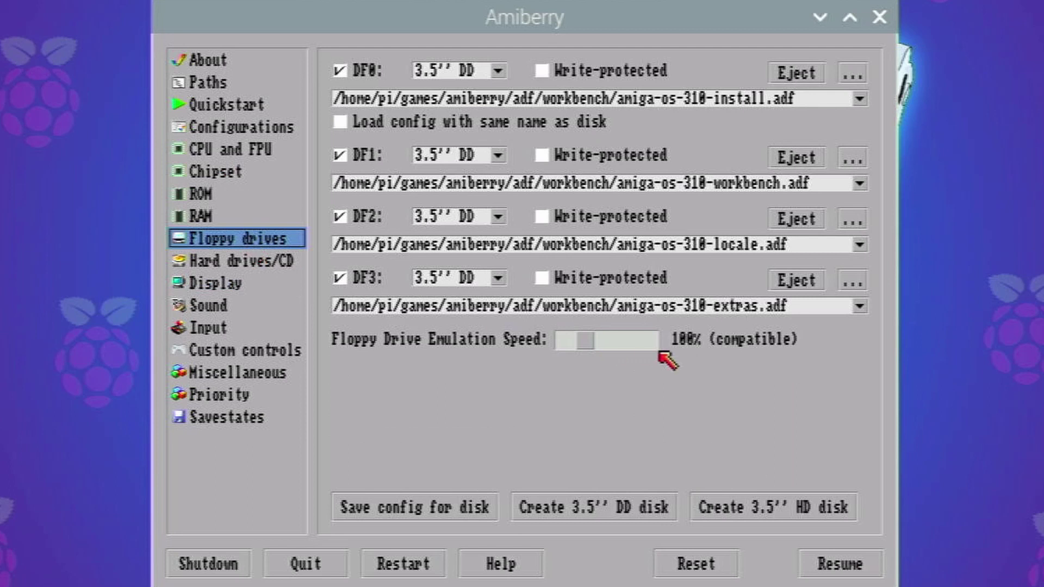
left_click_drag(588, 344, 583, 345)
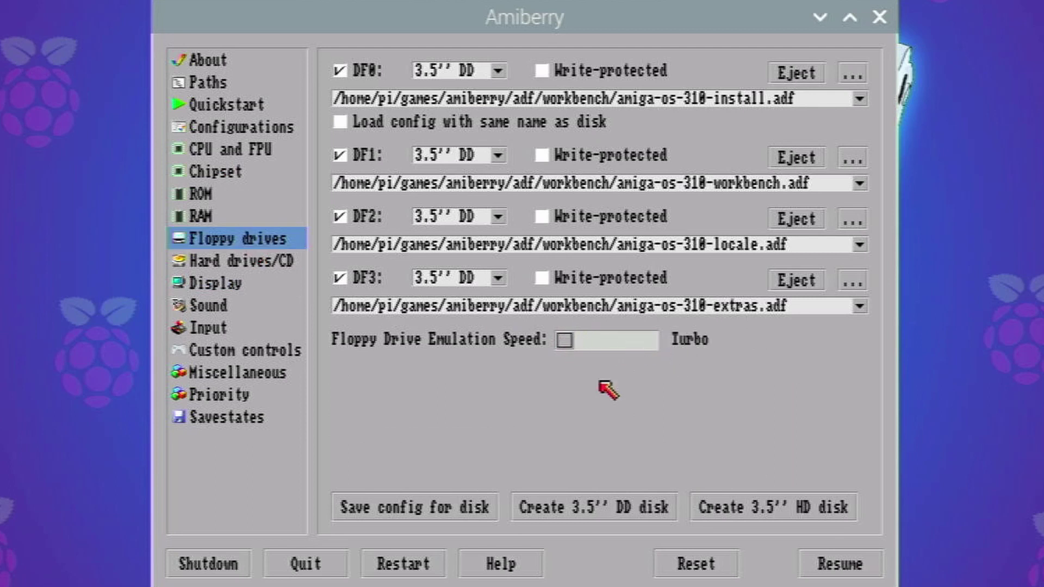
left_click(823, 564)
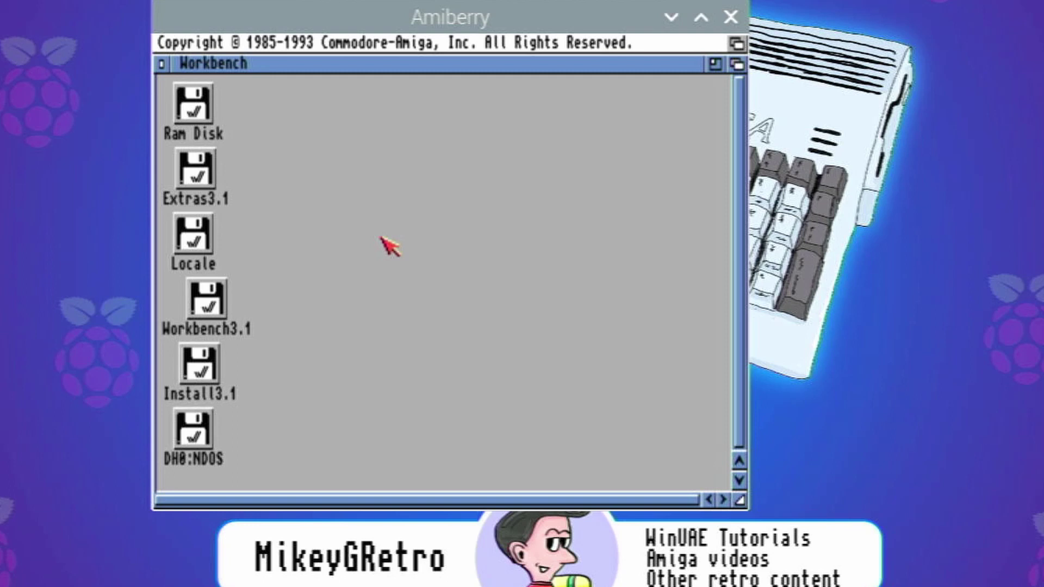
Quick-format the DH0:NDOS drive as volume System with Fast File System enabled and without a trashcan
left_click(202, 429)
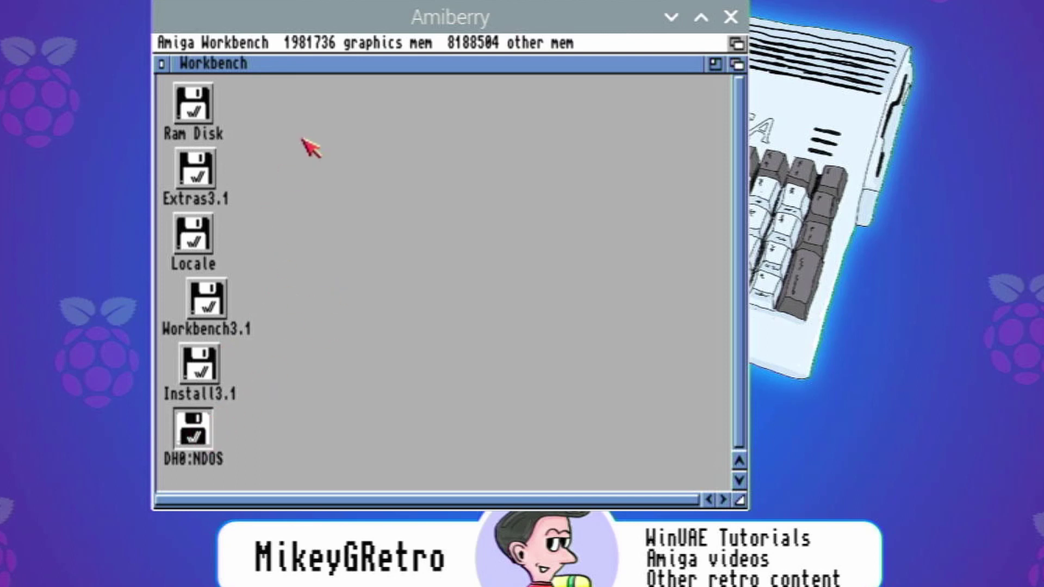
right_click(304, 39)
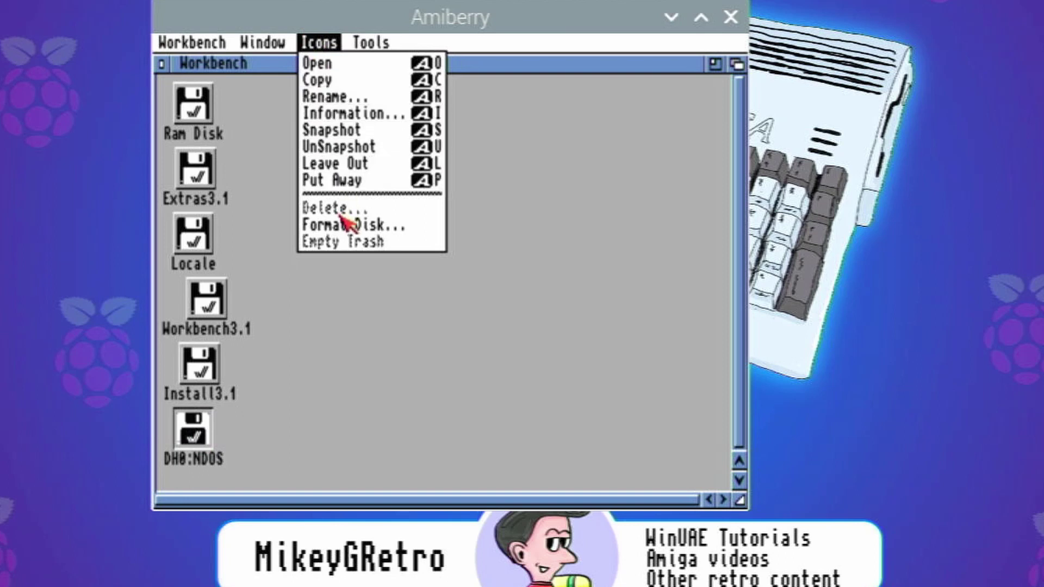
right_click(350, 226)
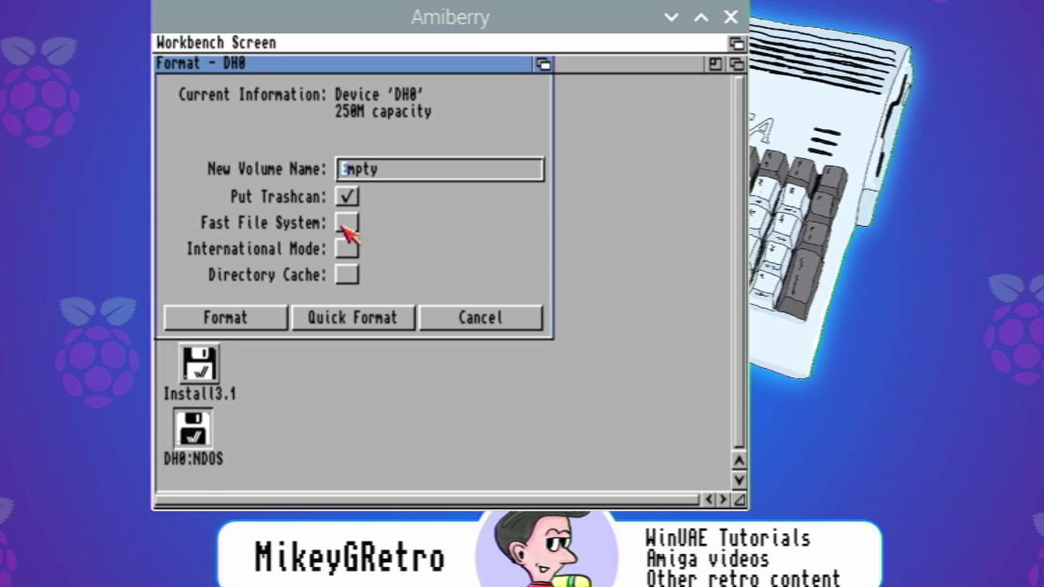
key("Delete")
key("Delete")
key("Delete")
left_click(346, 222)
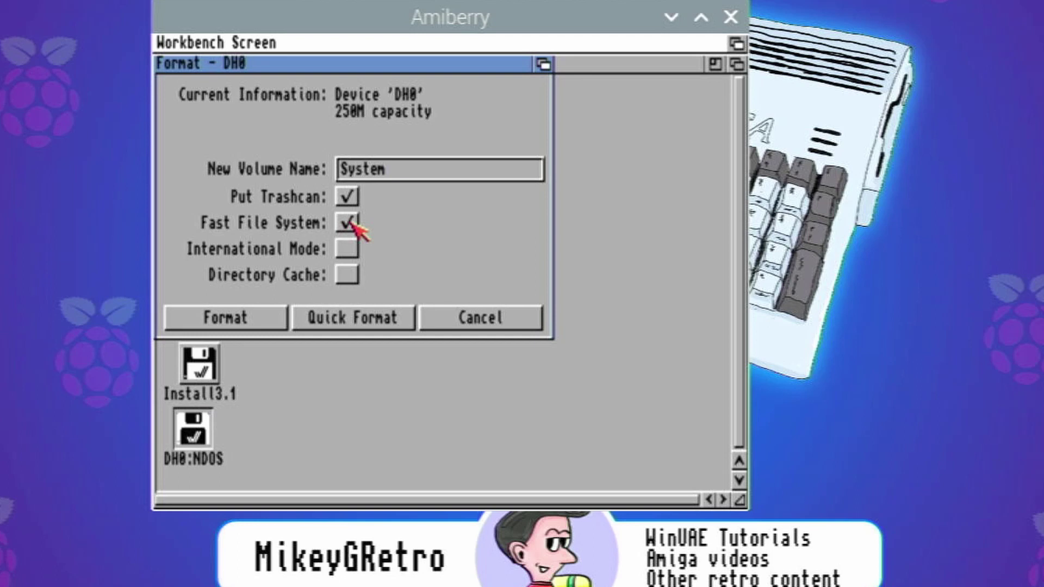
left_click(346, 197)
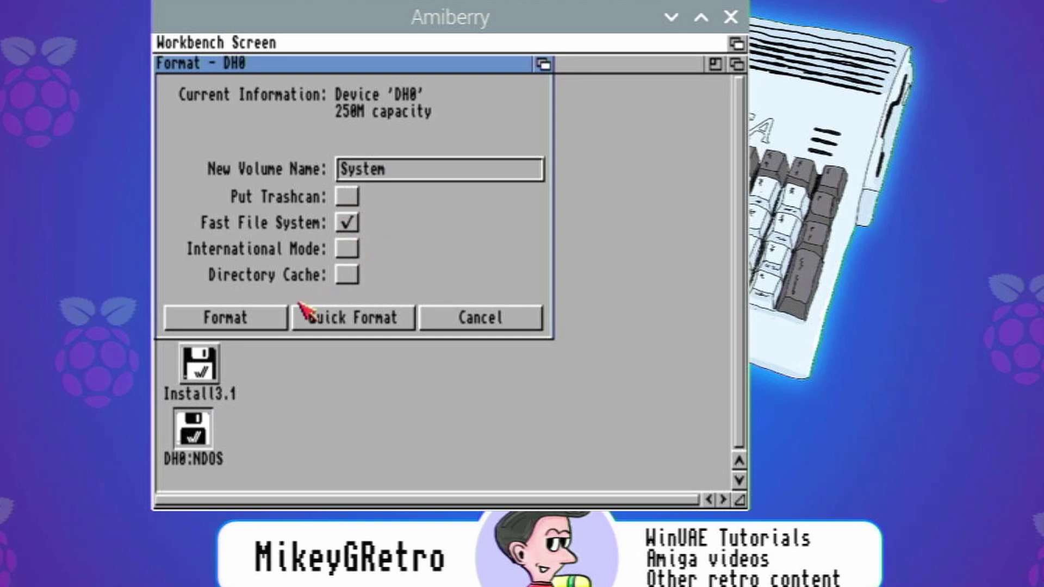
left_click(343, 320)
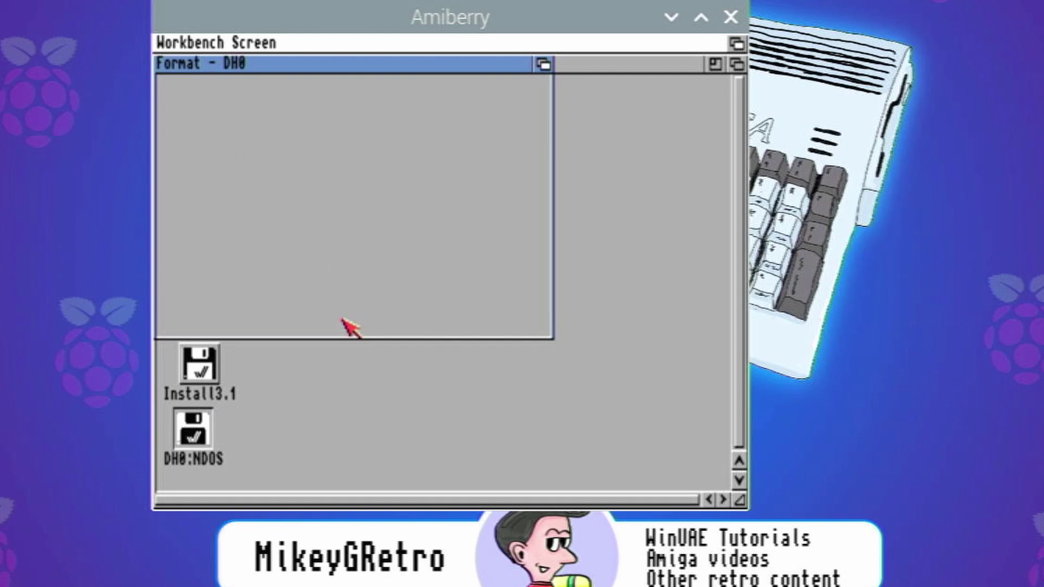
left_click(204, 218)
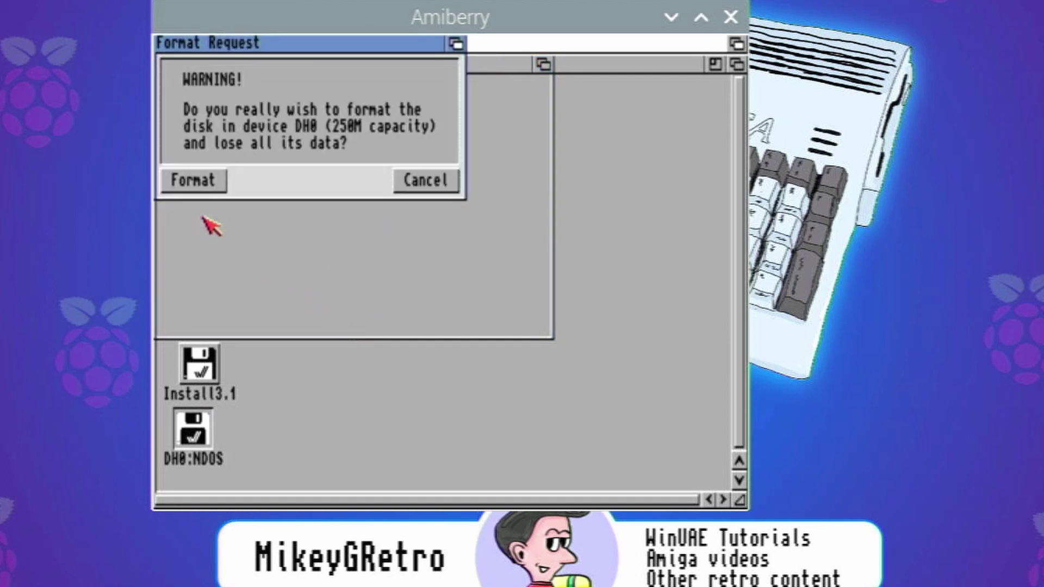
left_click(197, 185)
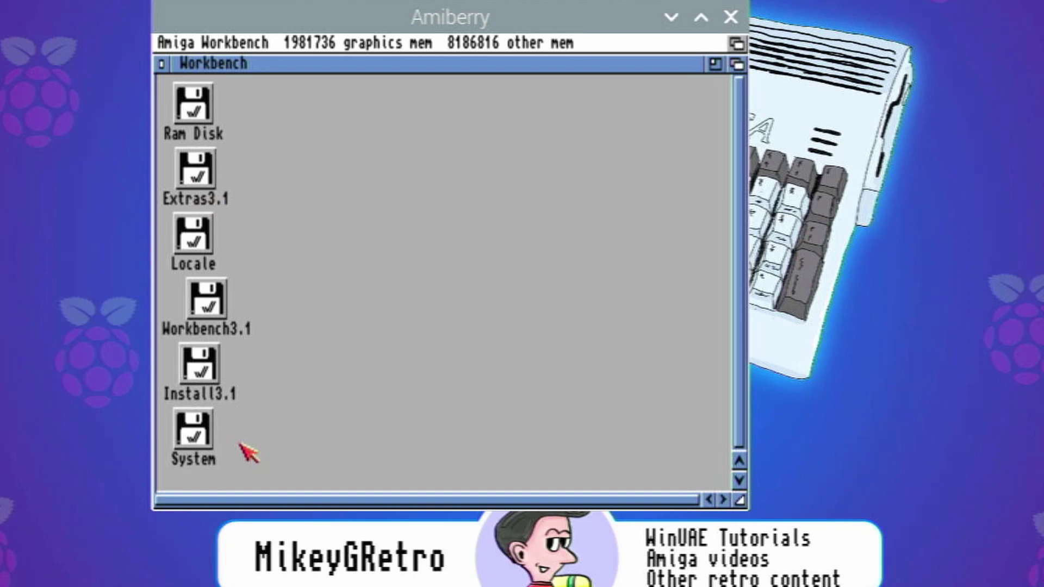
Check the System volume's contents, open the Install3.1 disk and look into its HDTools drawer
double_click(191, 442)
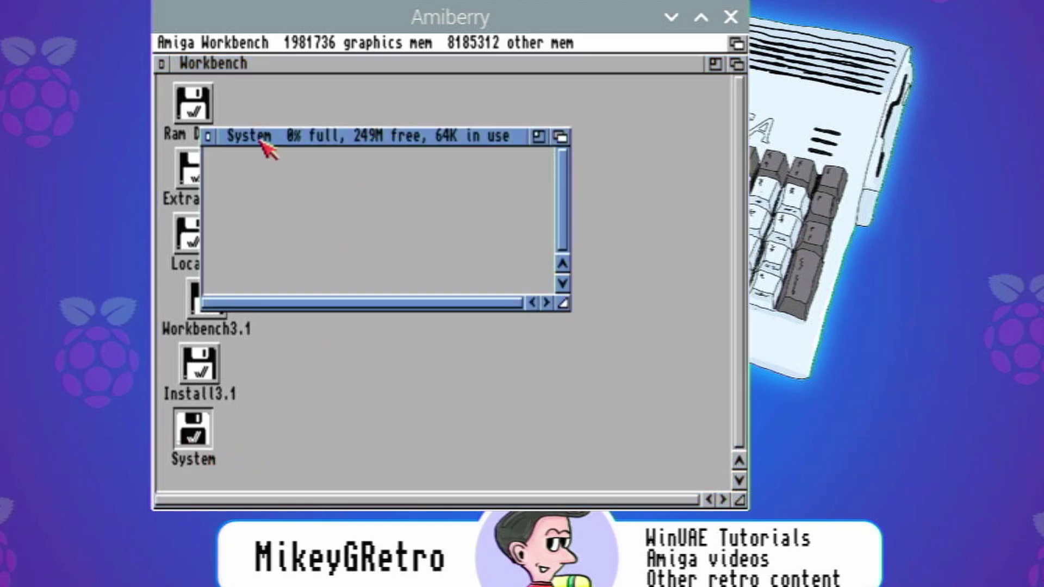
left_click(208, 137)
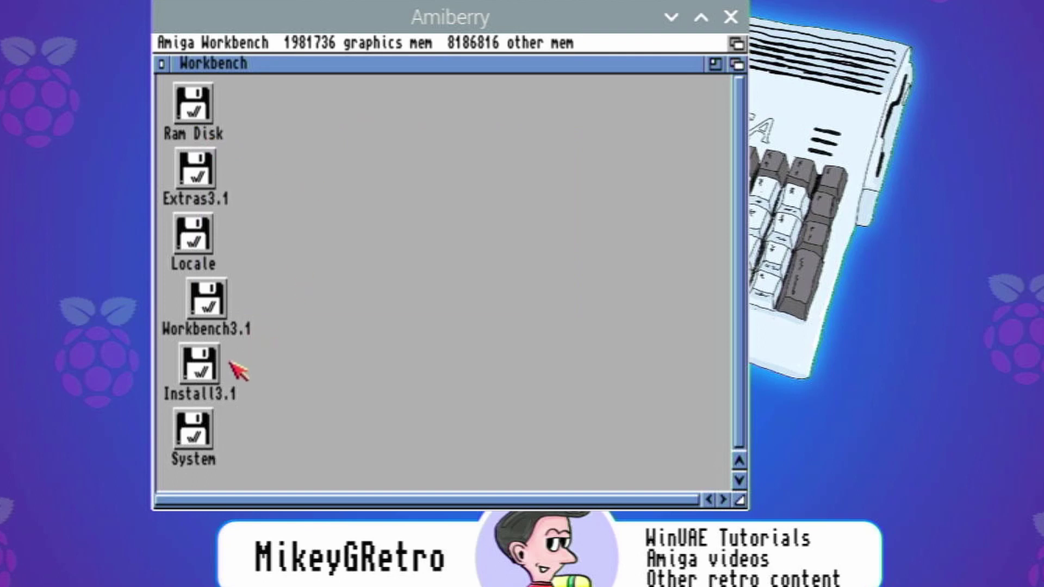
double_click(200, 370)
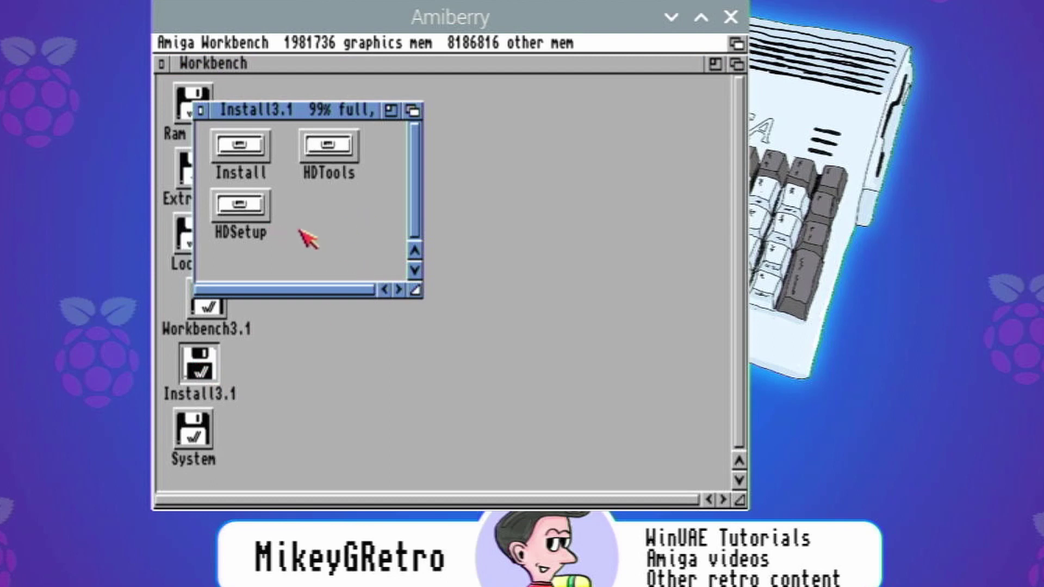
double_click(328, 150)
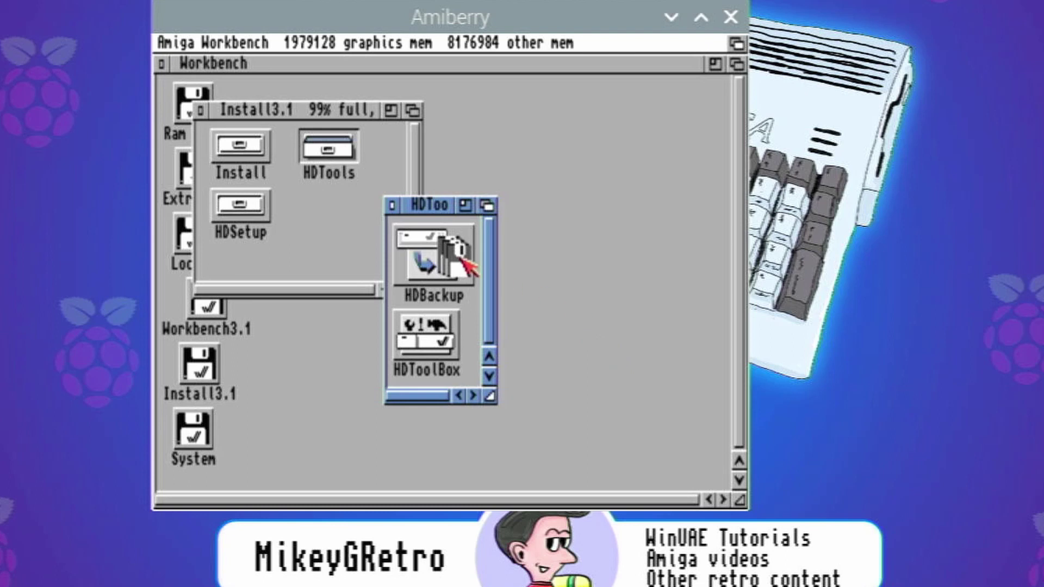
left_click(392, 205)
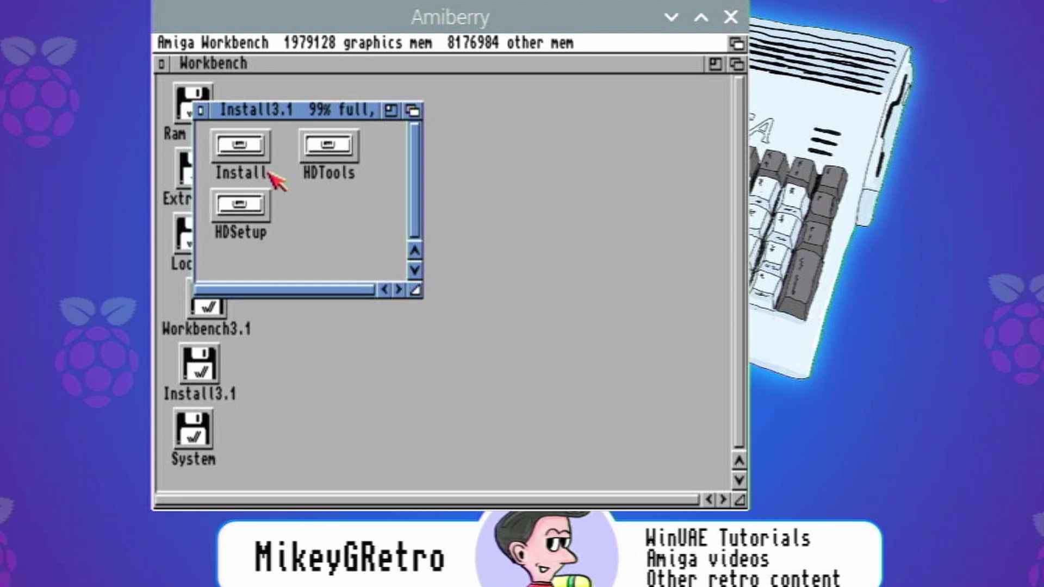
Launch the English installer from the Install drawer for Release 3.1 in Intermediate User mode, installing for real with no log
double_click(239, 166)
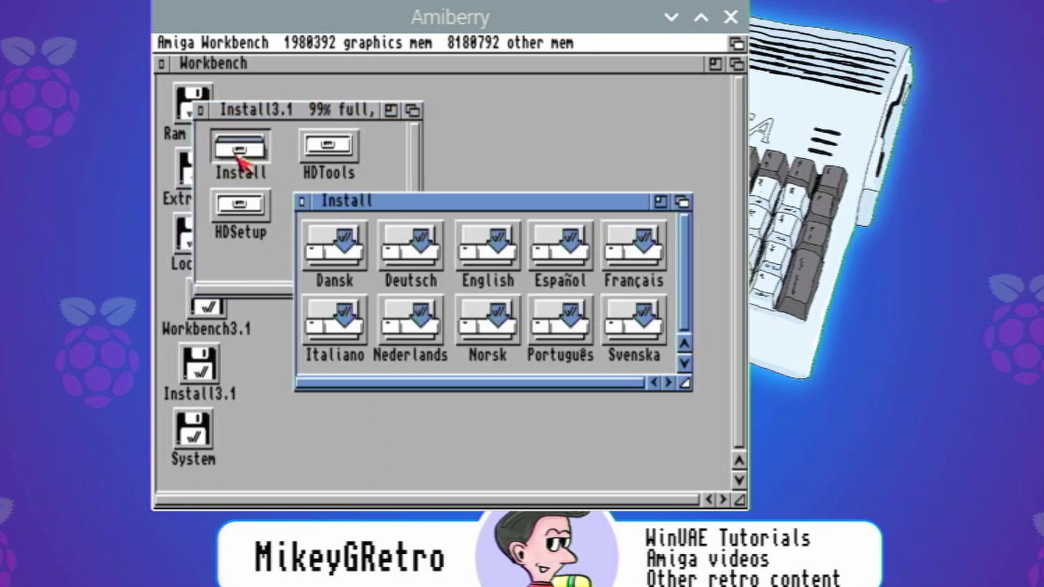
double_click(488, 253)
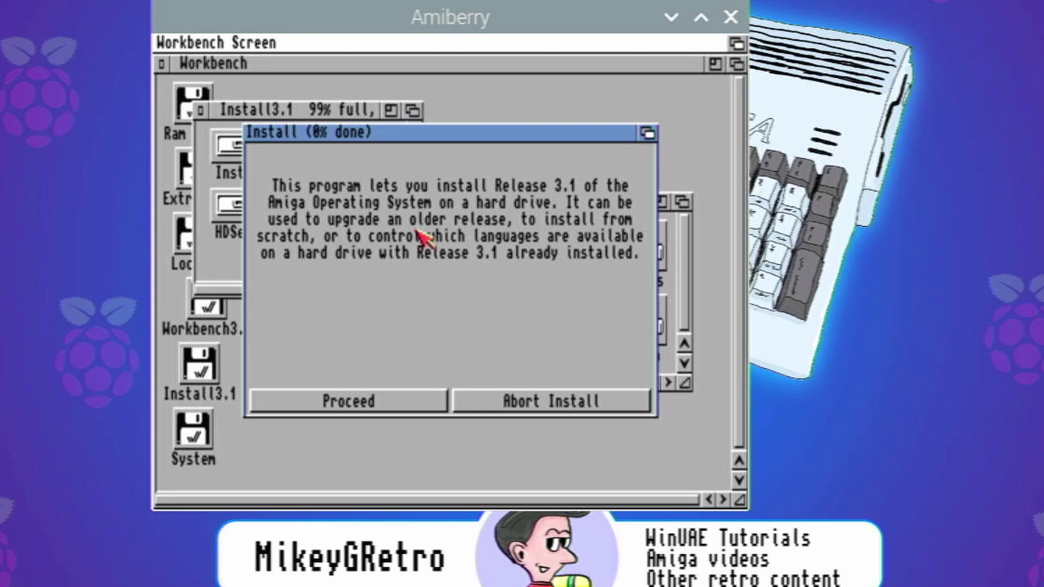
left_click(346, 409)
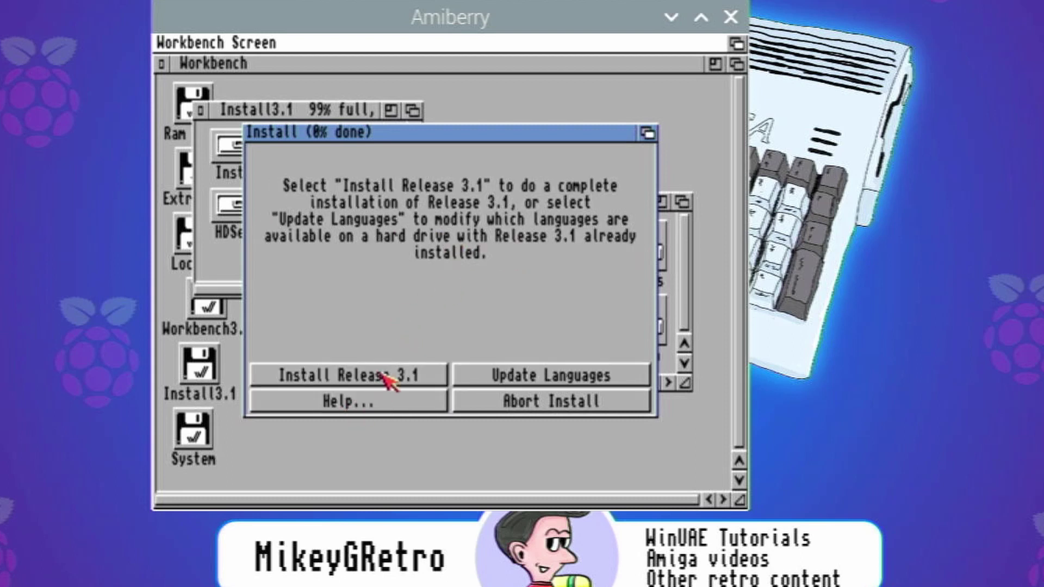
left_click(407, 379)
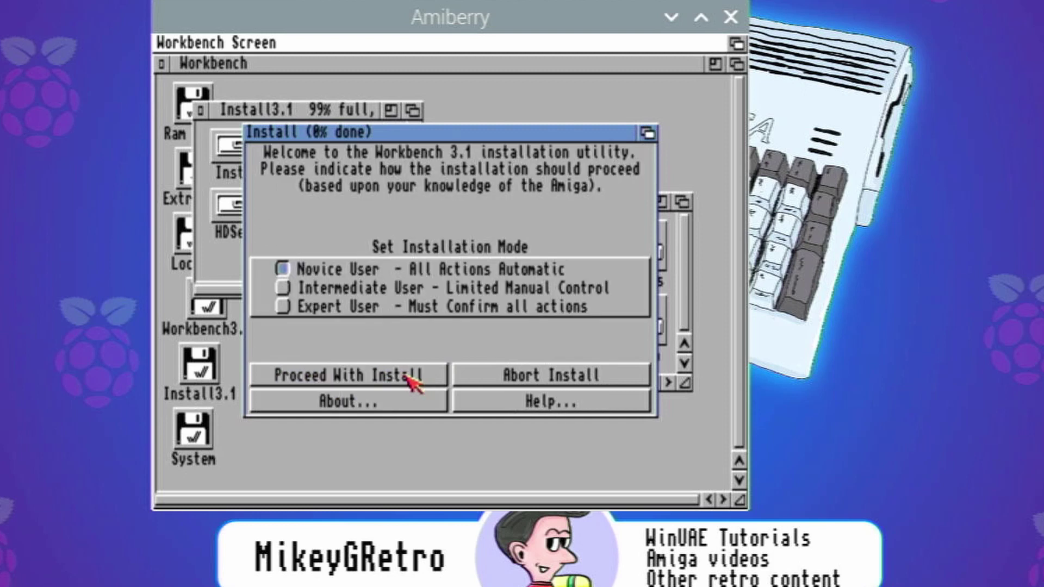
left_click(282, 287)
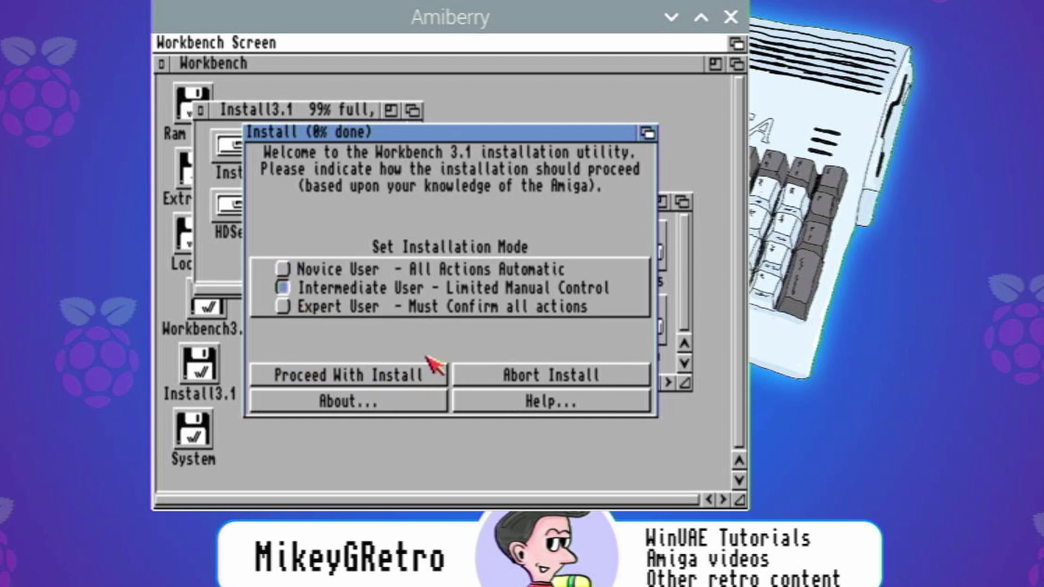
left_click(359, 374)
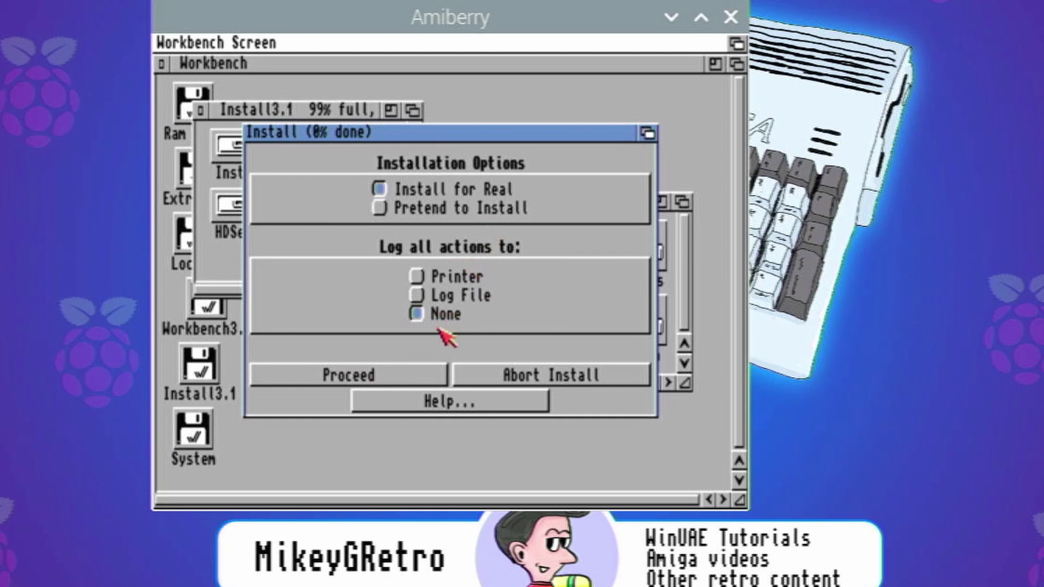
left_click(360, 379)
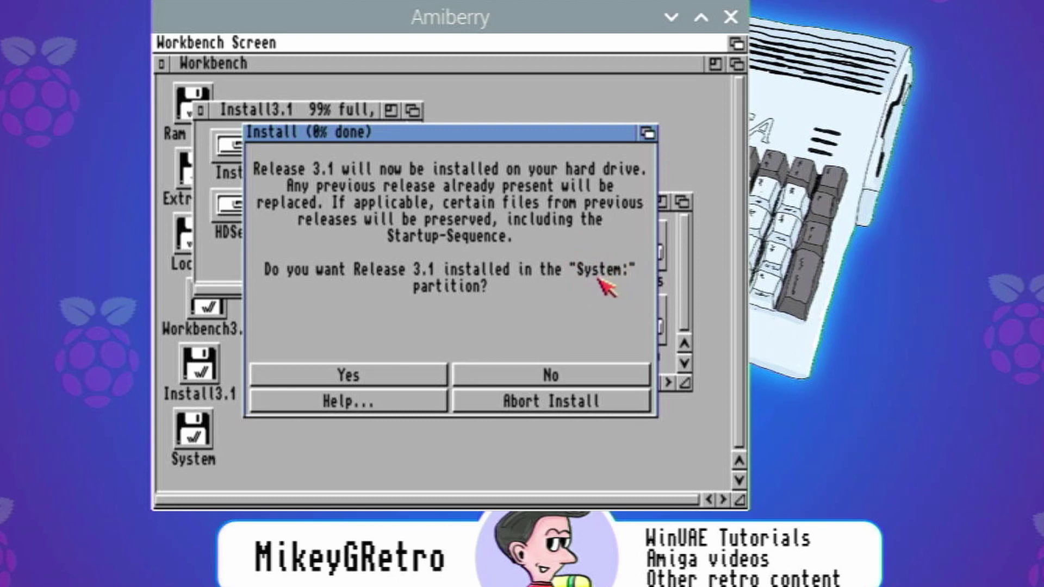
Install Release 3.1 to the System partition with English as the language, no printer drivers and the British keymap
left_click(380, 377)
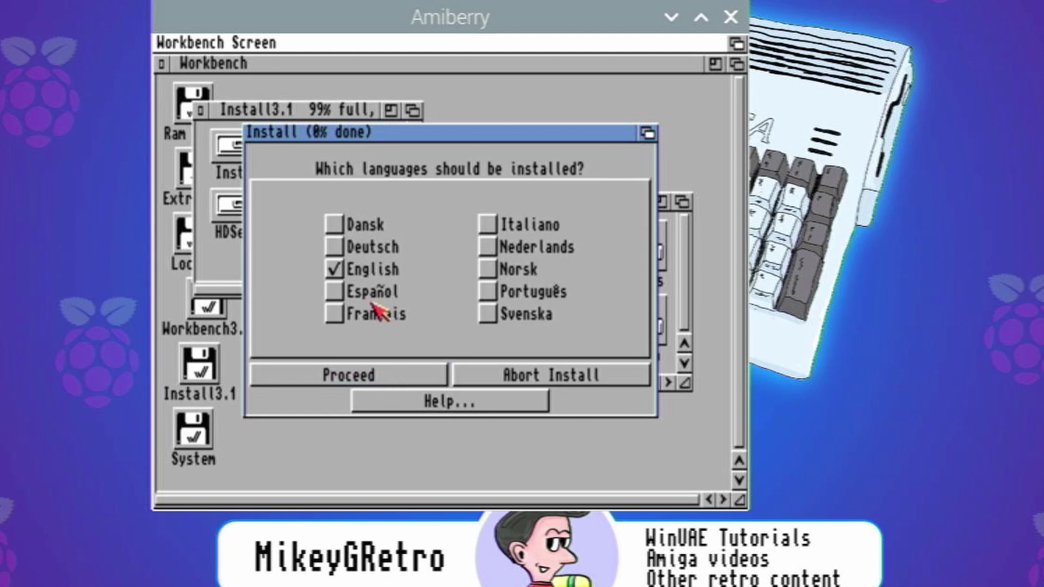
left_click(392, 379)
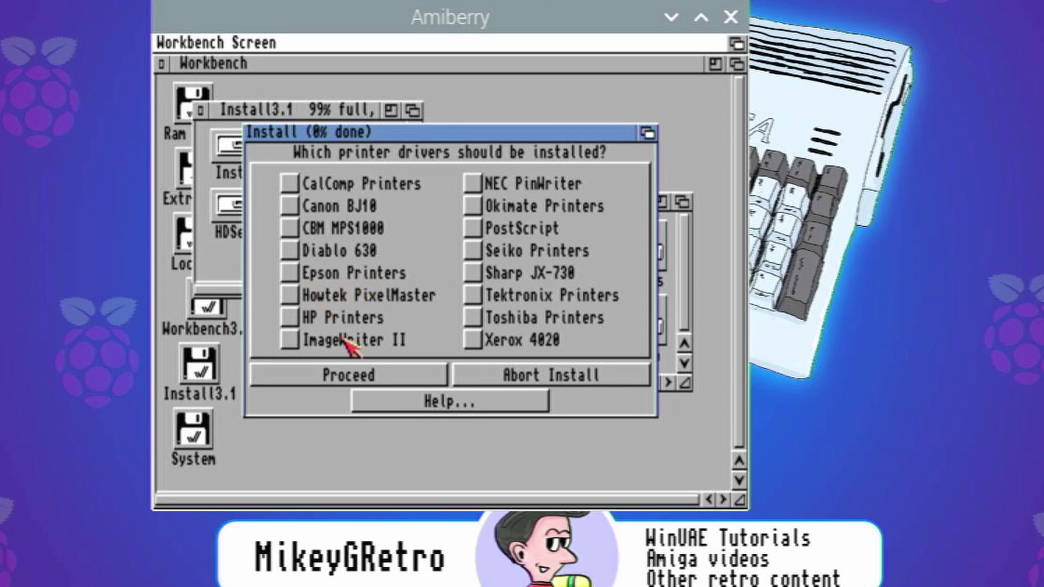
left_click(343, 378)
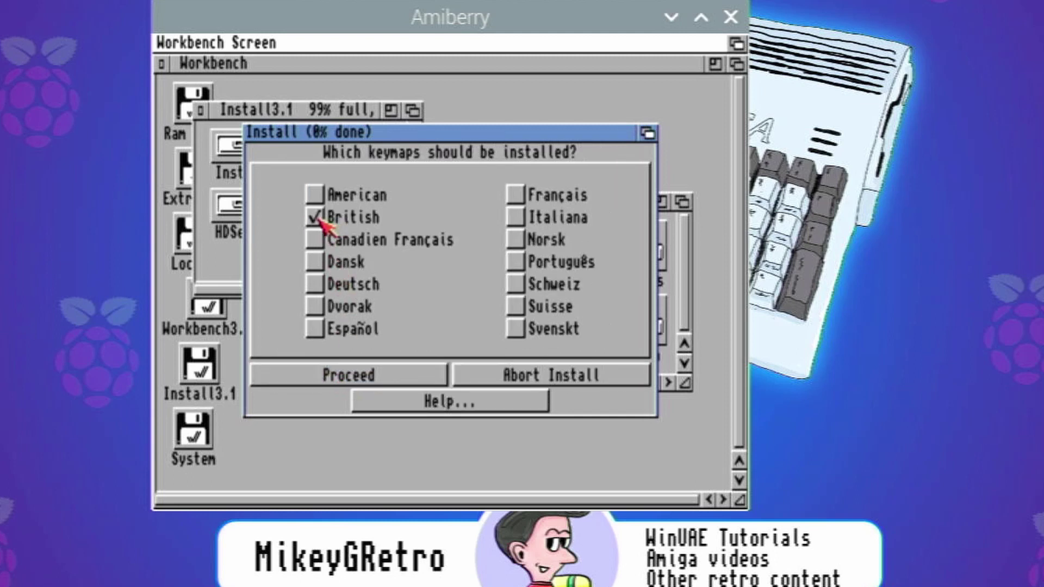
left_click(380, 382)
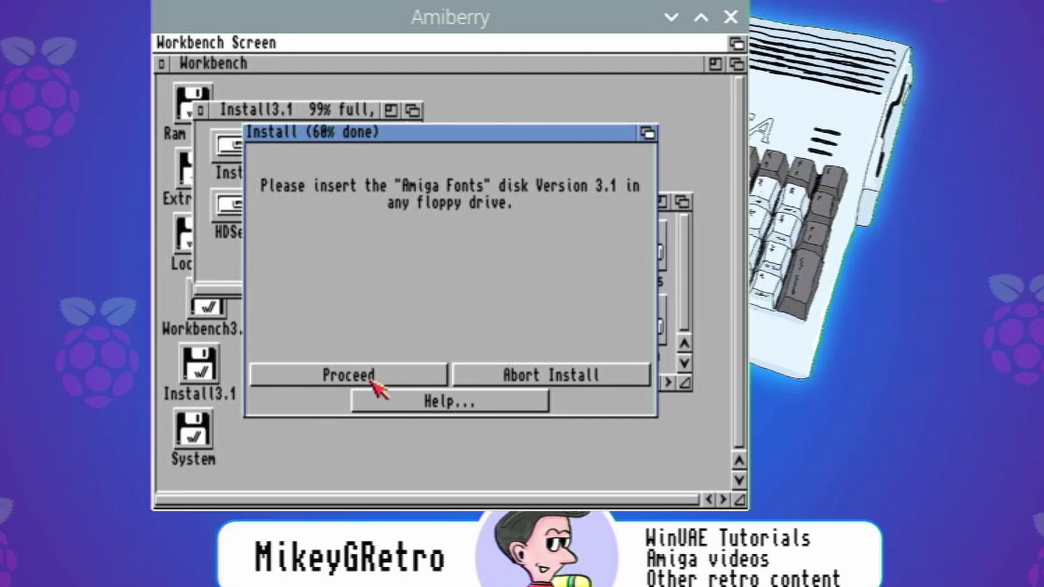
Return to the emulator's floppy settings and eject the disk images from DF1, DF2 and DF3
key("F12")
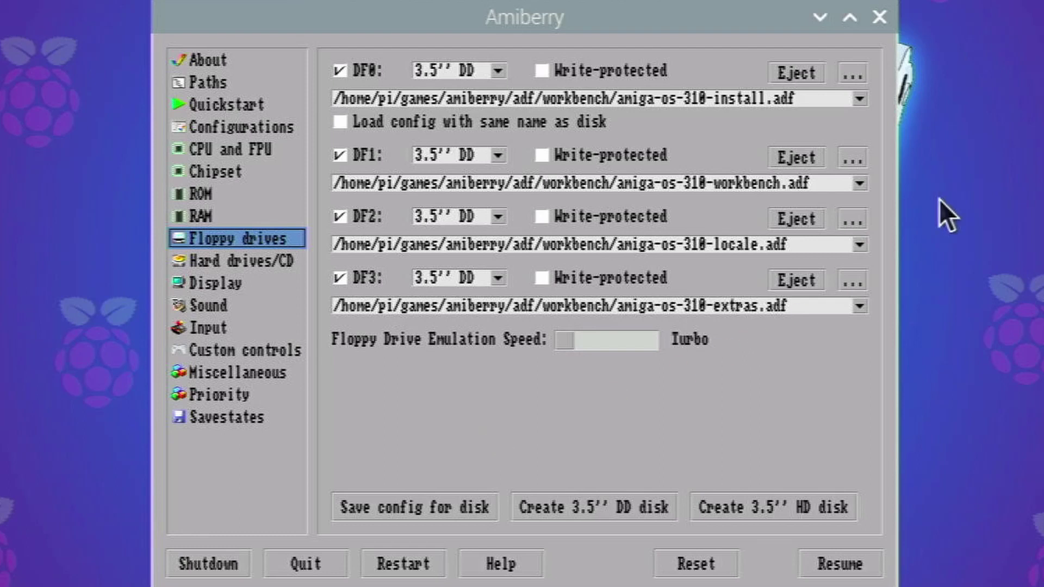
left_click(793, 163)
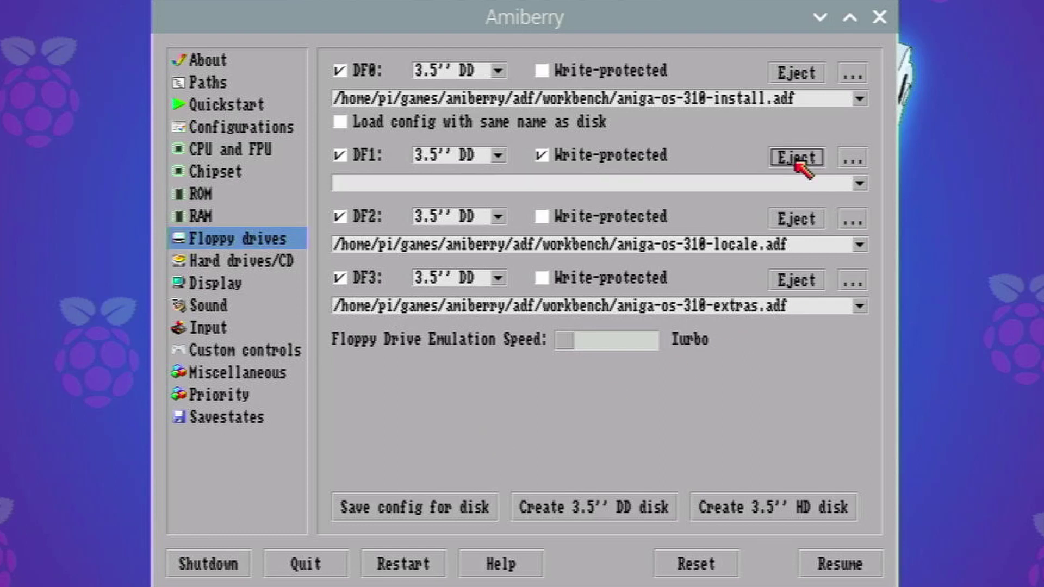
left_click(802, 220)
left_click(797, 281)
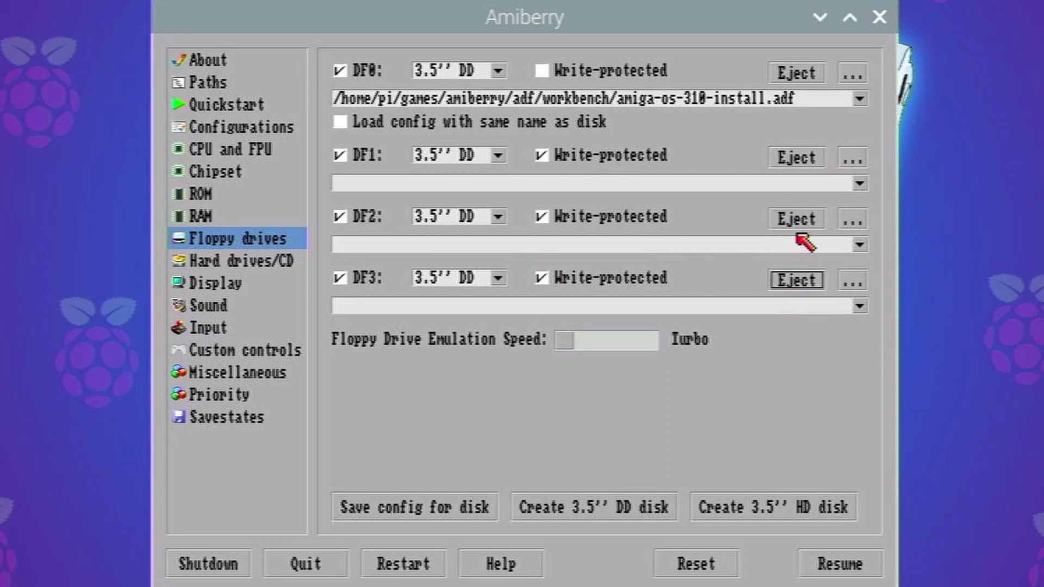
Insert amiga-os-310-fonts.adf from the adf/workbench folder into DF1 and amiga-os-310-storage.adf into DF2
left_click(852, 163)
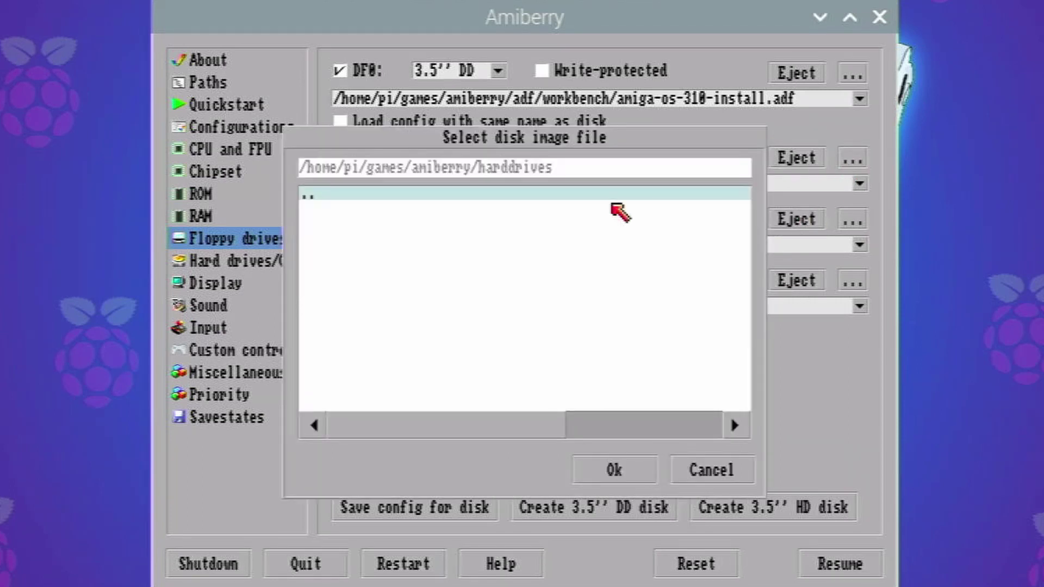
left_click(505, 197)
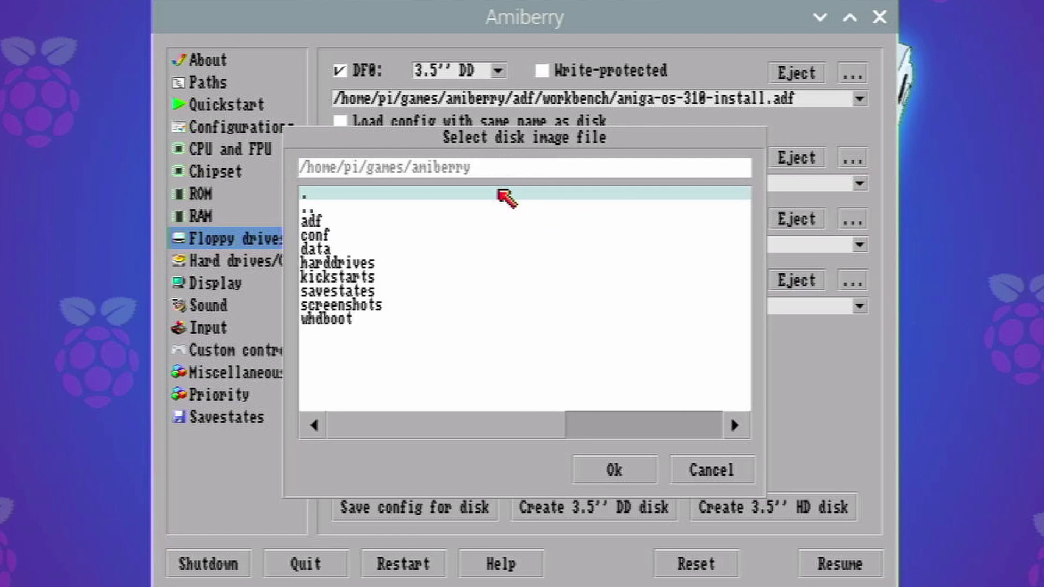
left_click(393, 220)
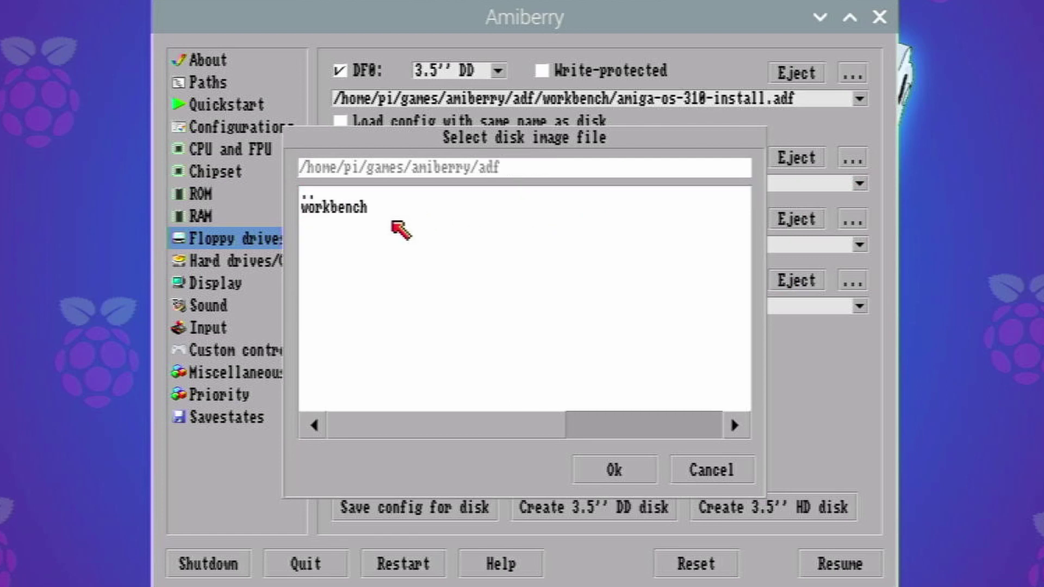
left_click(373, 212)
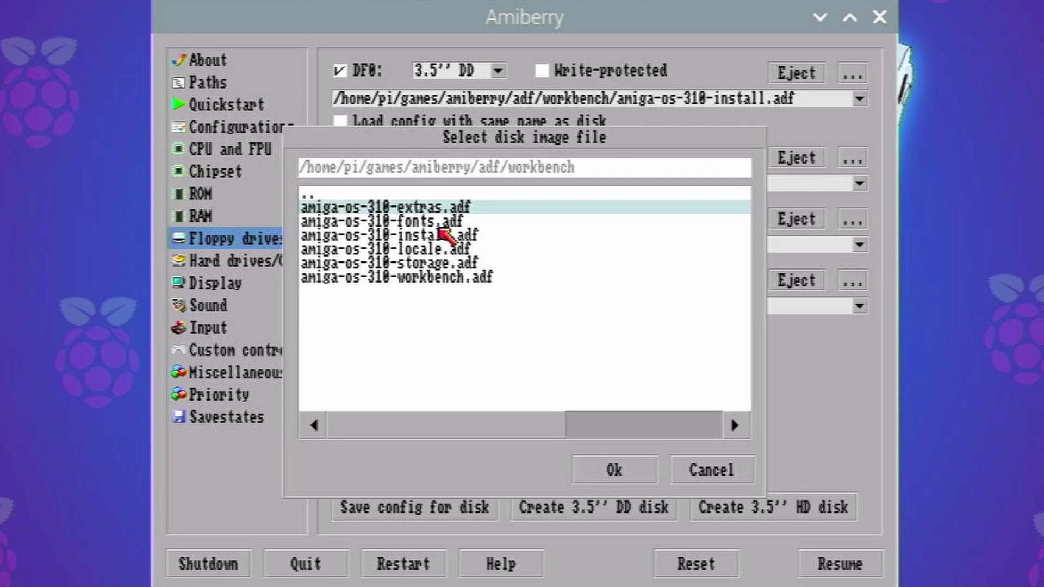
double_click(438, 225)
left_click(846, 222)
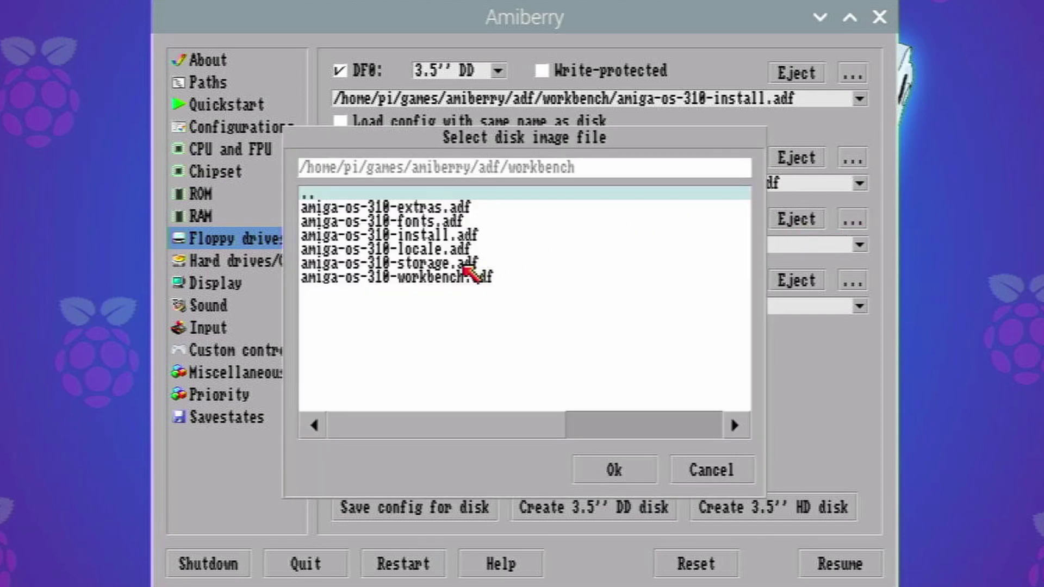
double_click(462, 264)
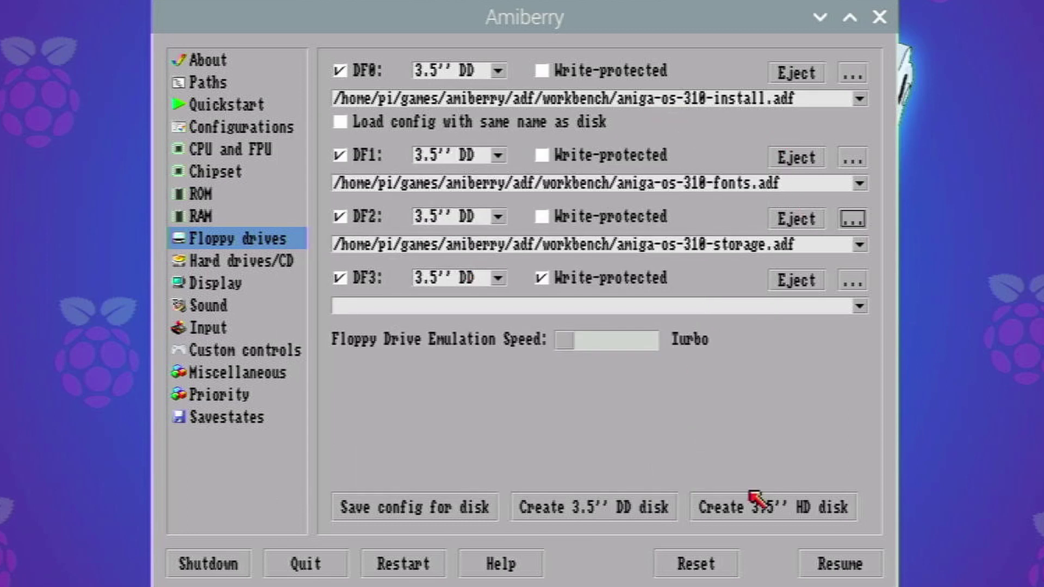
Resume the emulation, continue the installer with the Amiga Fonts disk and finish the Release 3.1 installation by rebooting the Amiga
left_click(861, 567)
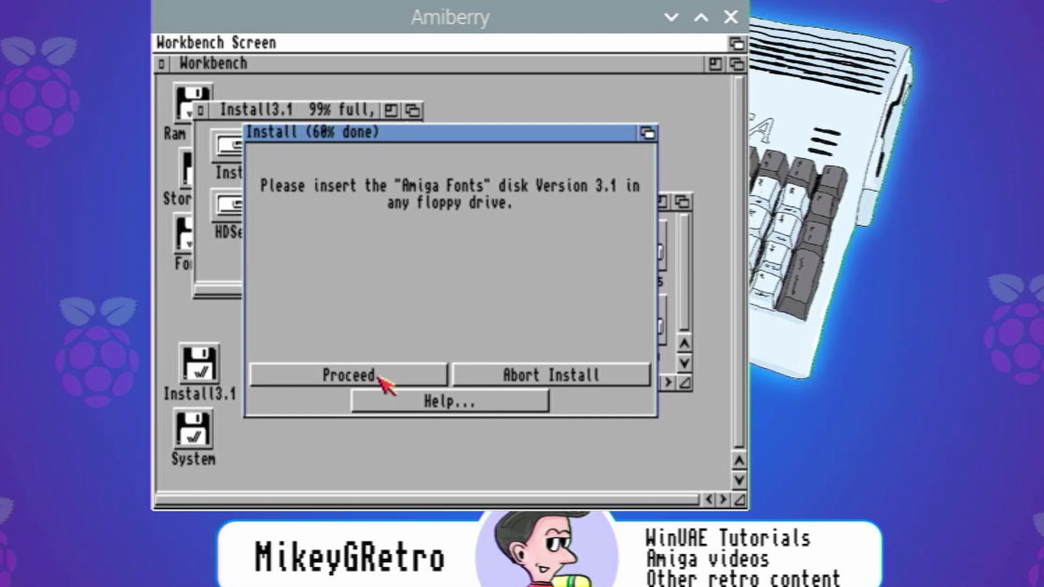
left_click(375, 380)
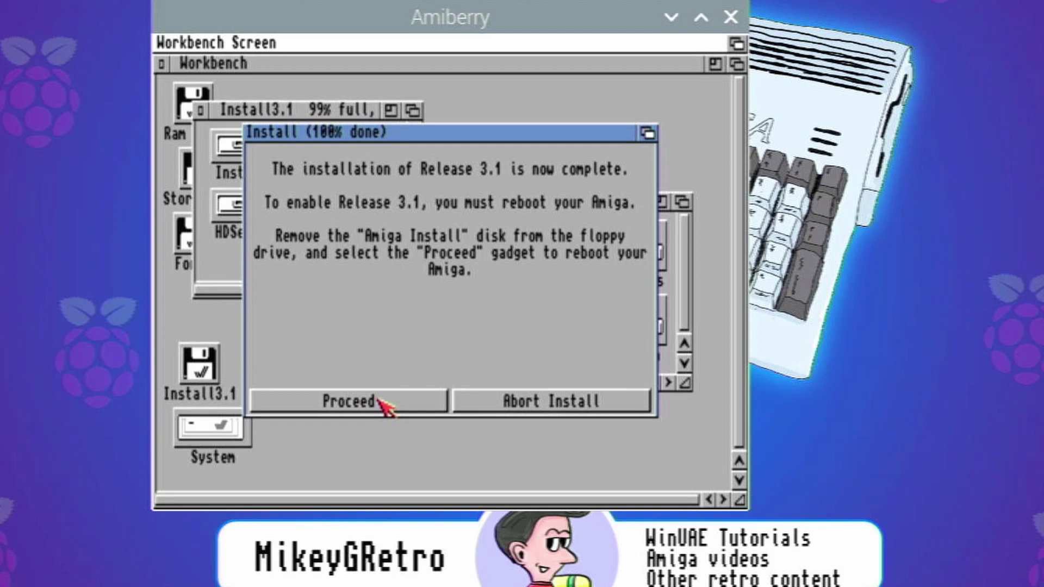
left_click(379, 400)
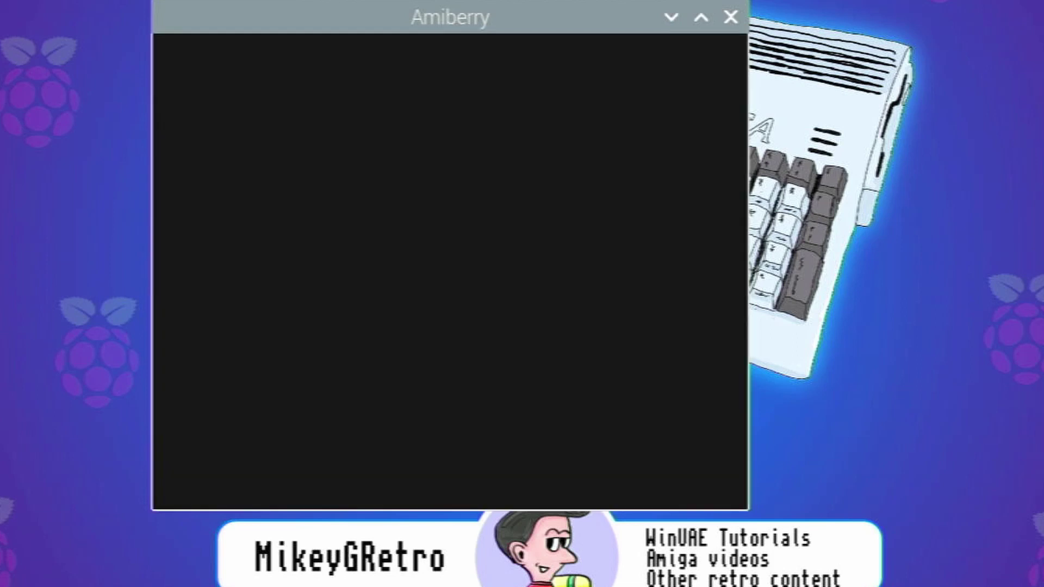
Eject the disk images from DF2, DF1 and DF0 and resume the emulation
key("F12")
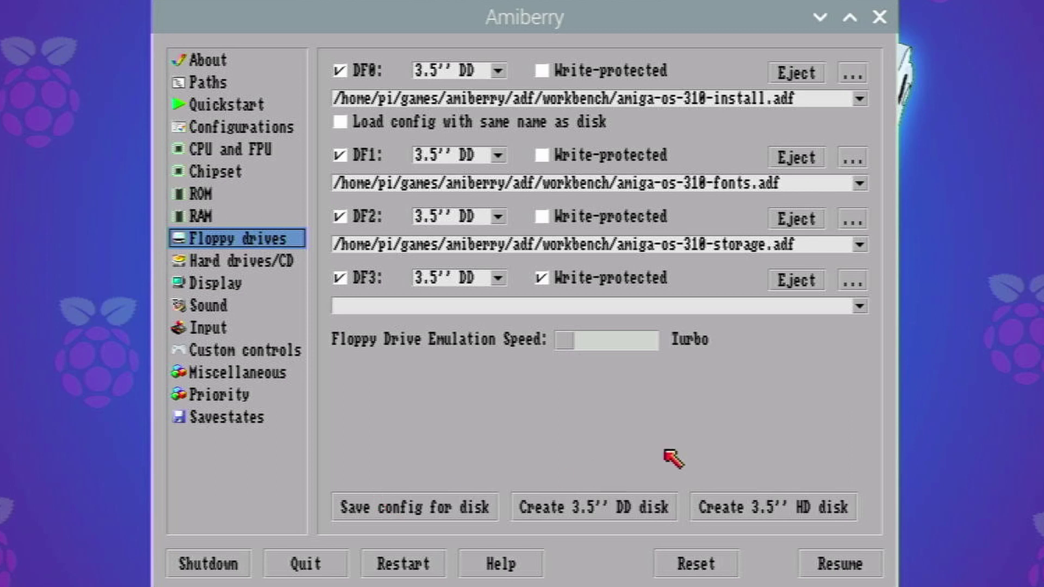
left_click(814, 222)
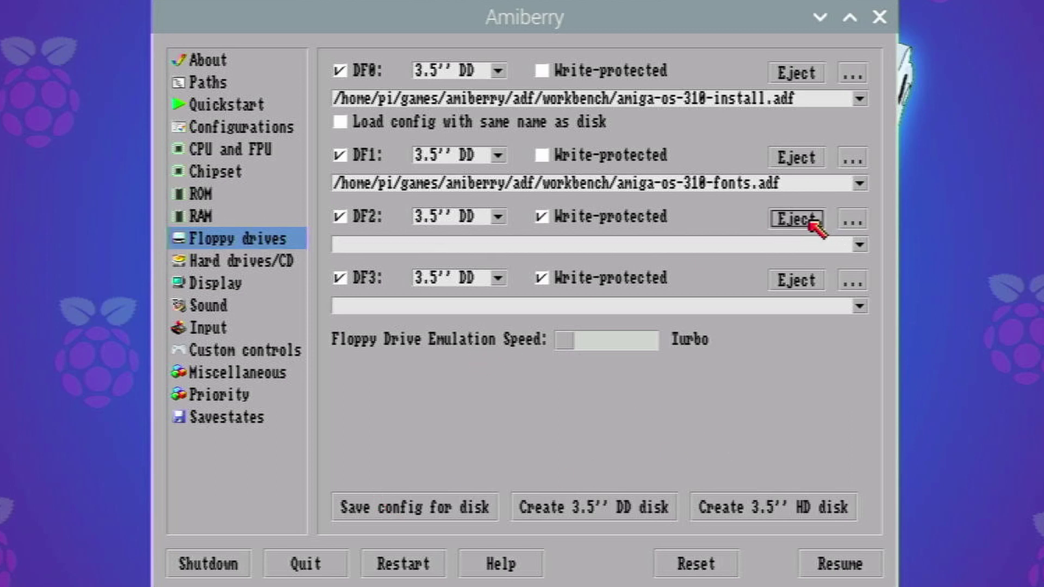
left_click(804, 161)
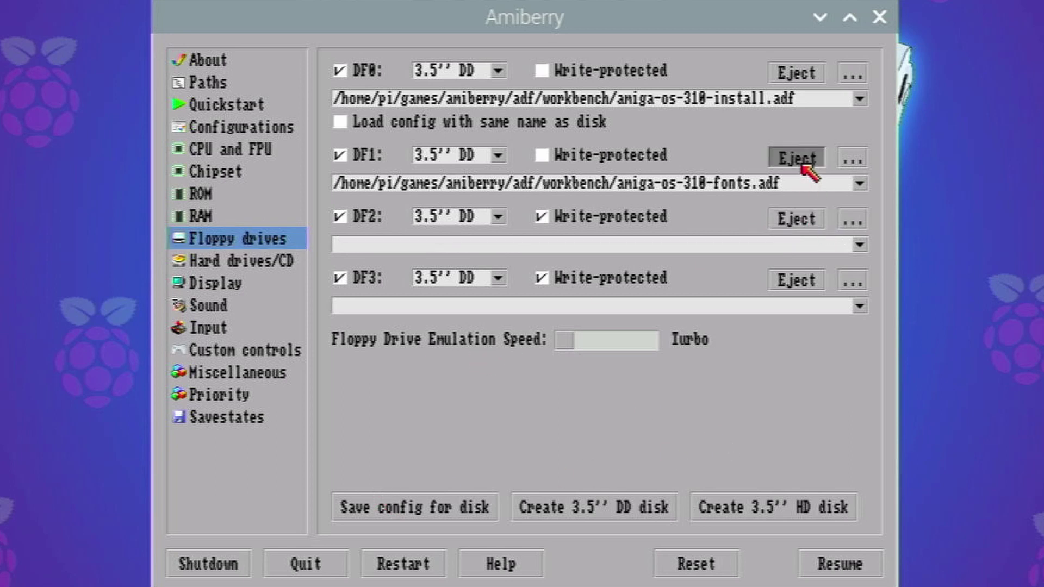
left_click(799, 74)
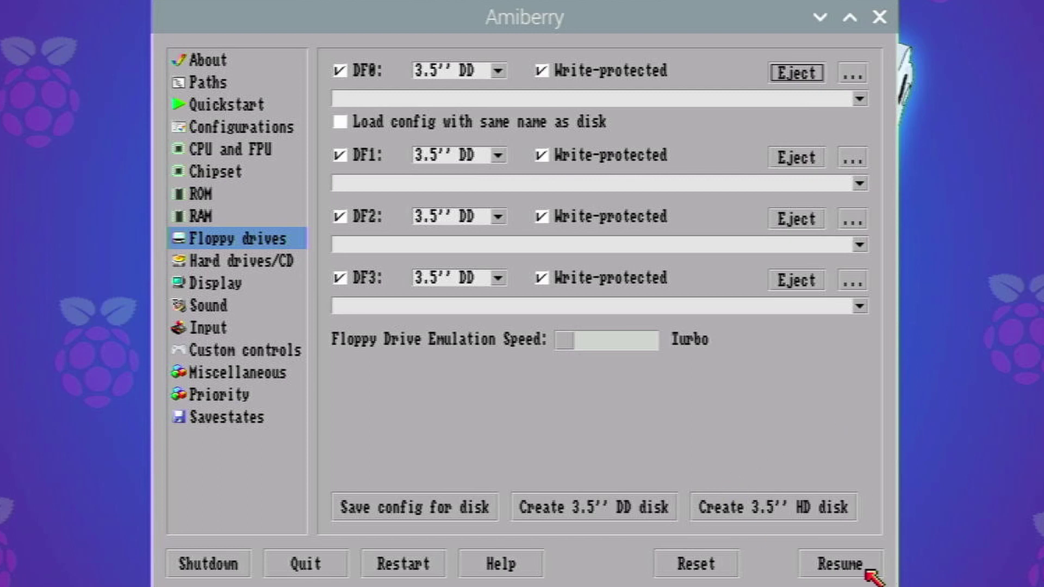
left_click(839, 564)
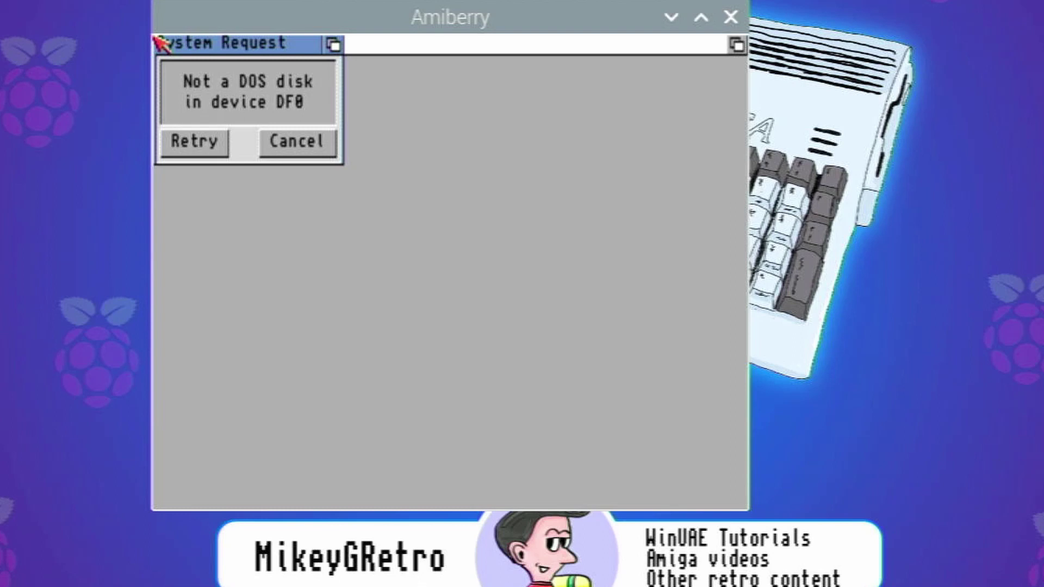
Restart the emulator, check its saved configurations and hard drives, and apply the Amiga 1200 Quickstart configuration with 4 MB Fast RAM
key("F12")
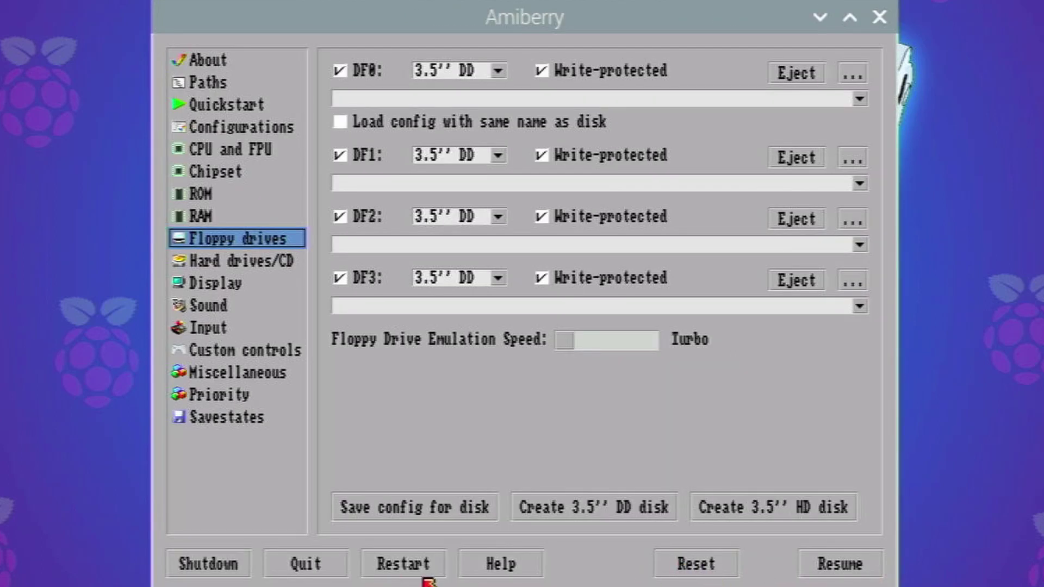
left_click(426, 561)
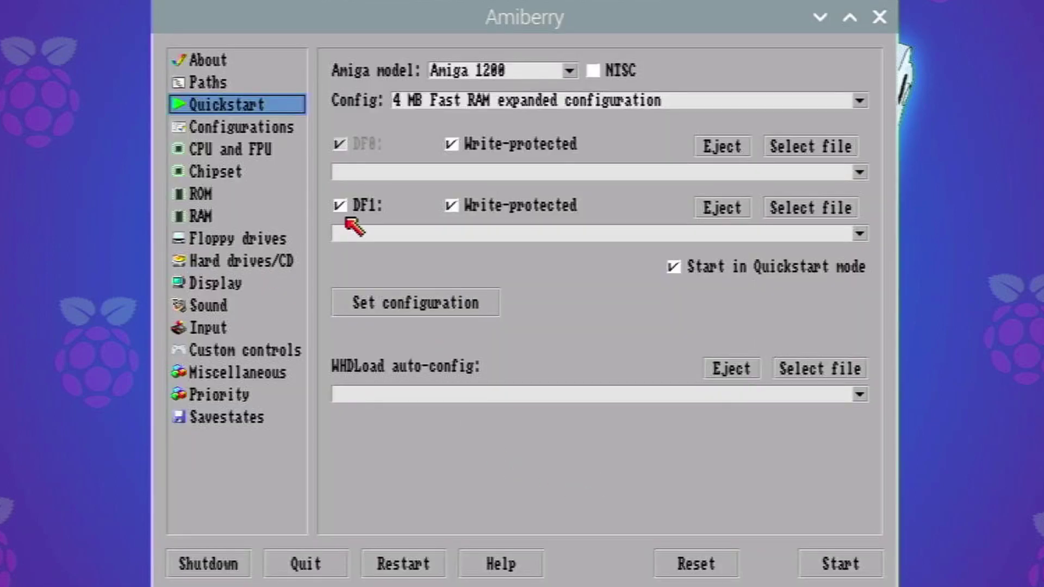
left_click(223, 136)
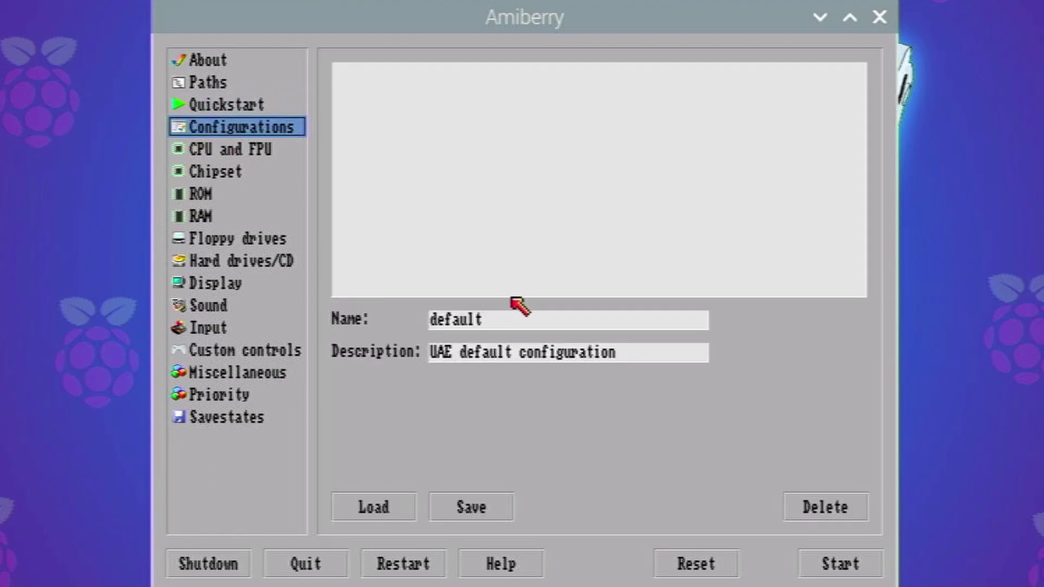
left_click(239, 269)
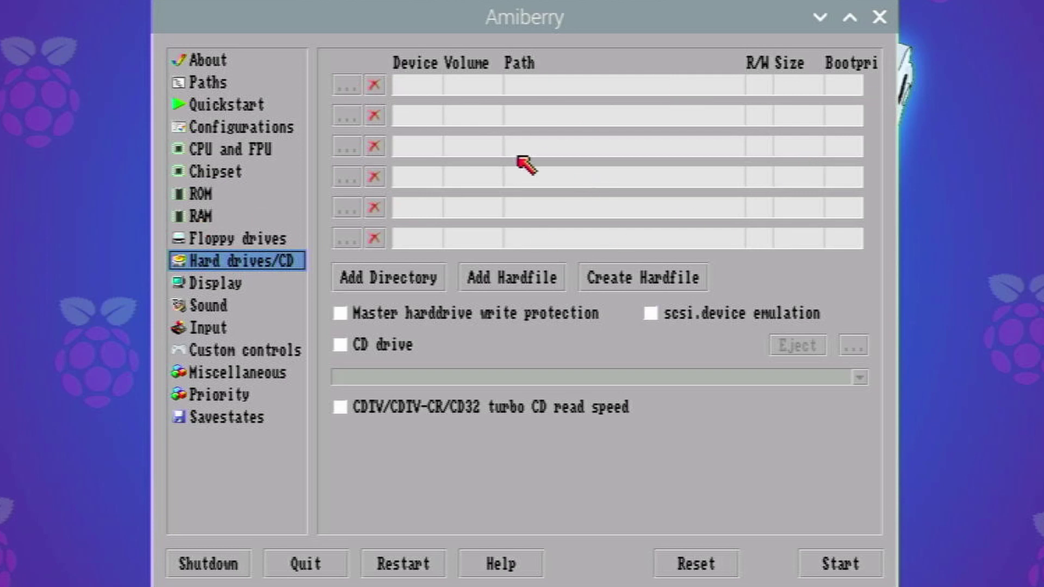
left_click(232, 109)
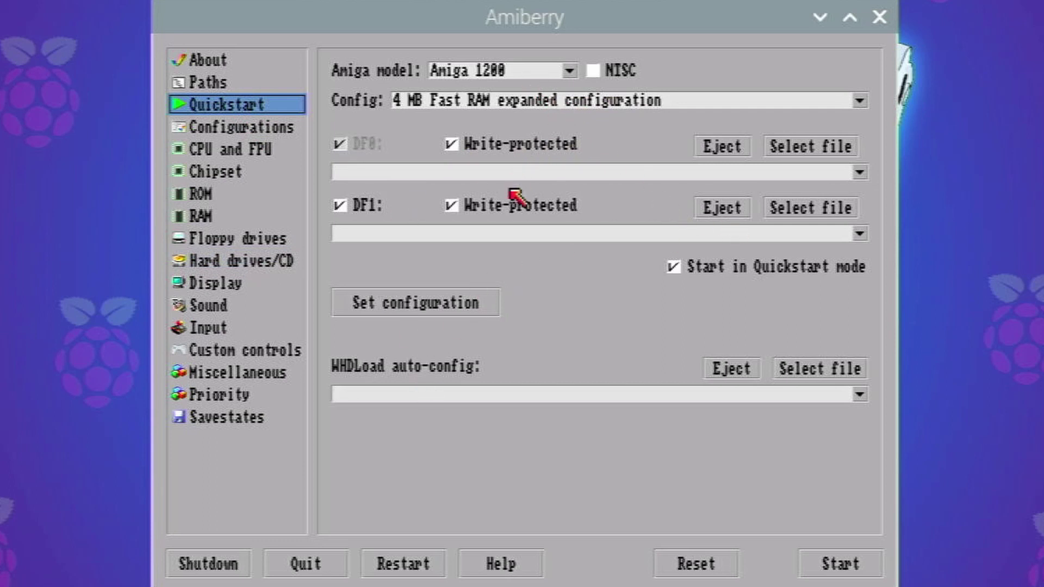
left_click(438, 311)
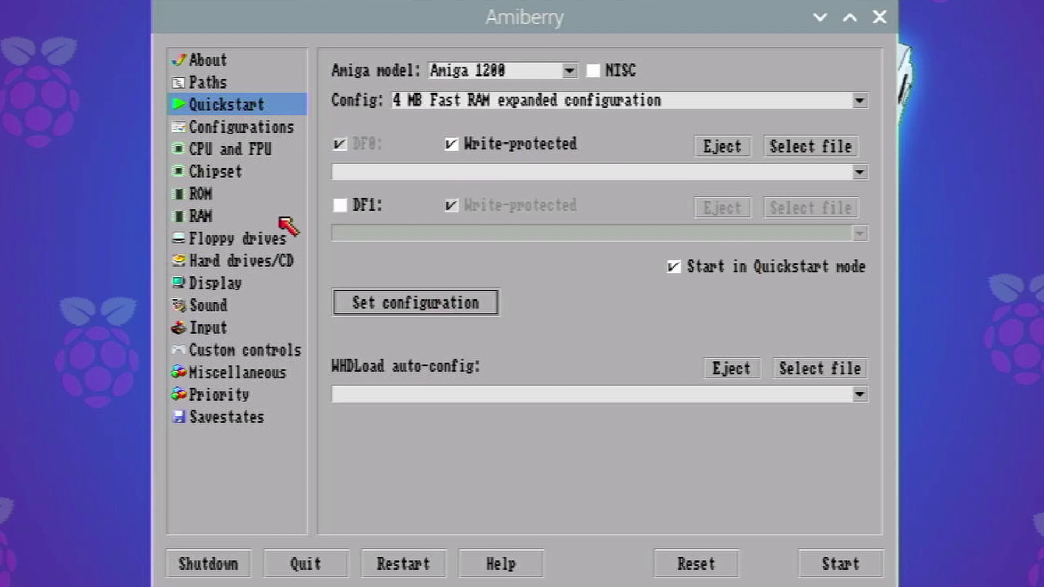
Set the main ROM to KS ROM v3.1 (A1200) rev 40.68 and the Z2 Fast memory to 8 MB
left_click(199, 195)
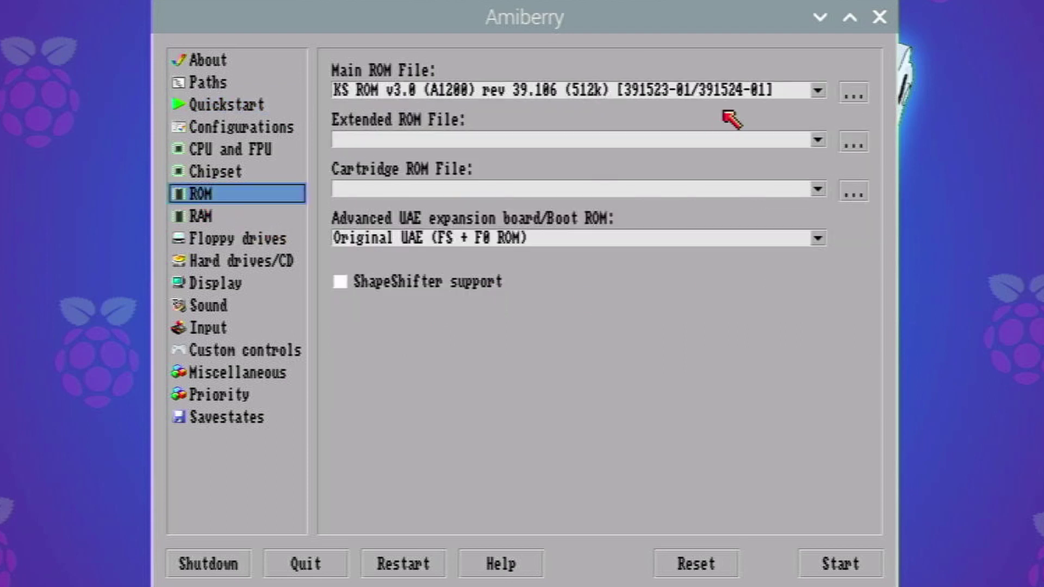
left_click(817, 91)
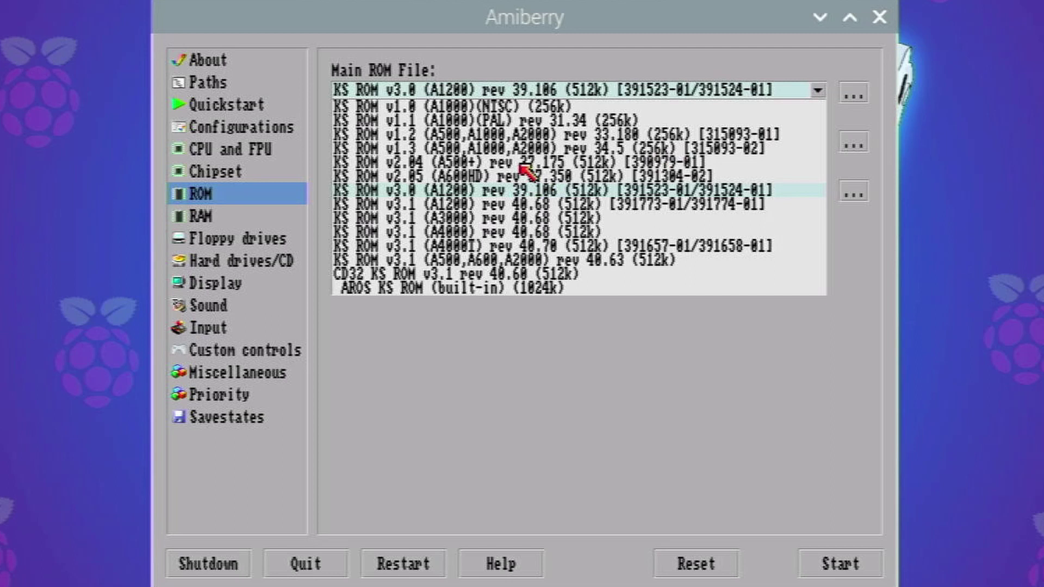
left_click(434, 204)
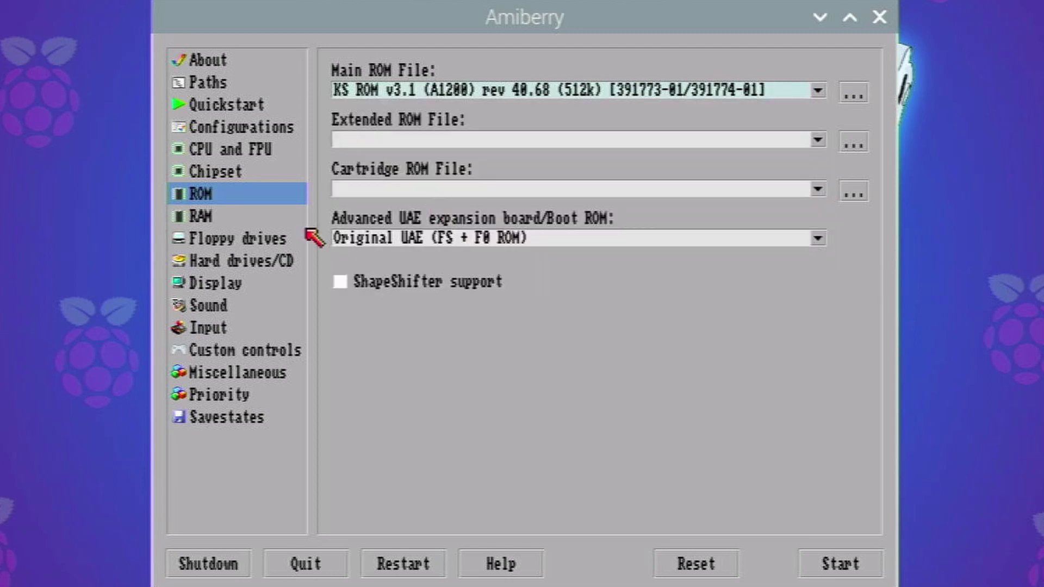
left_click(239, 217)
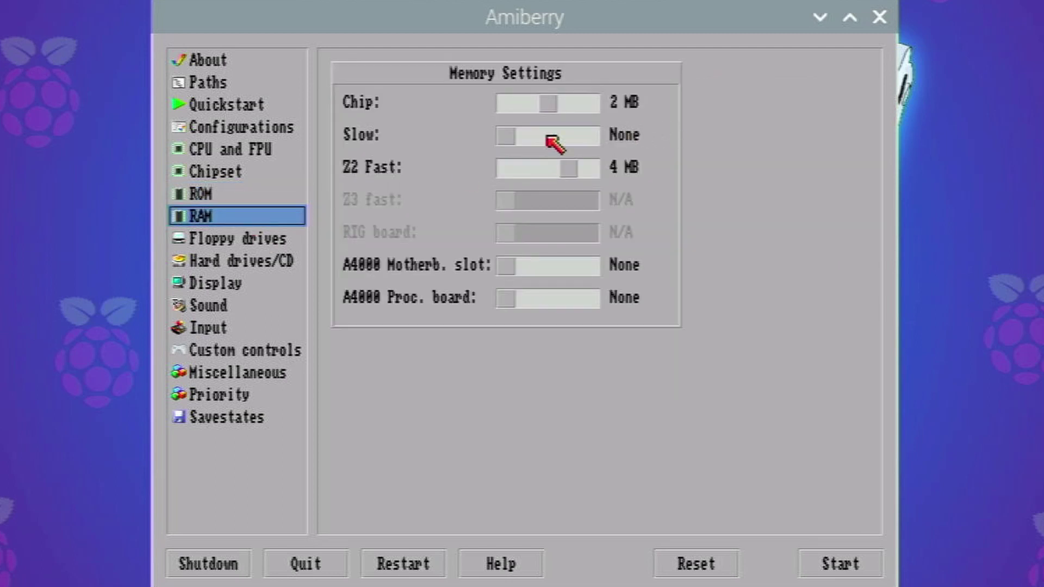
left_click(568, 169)
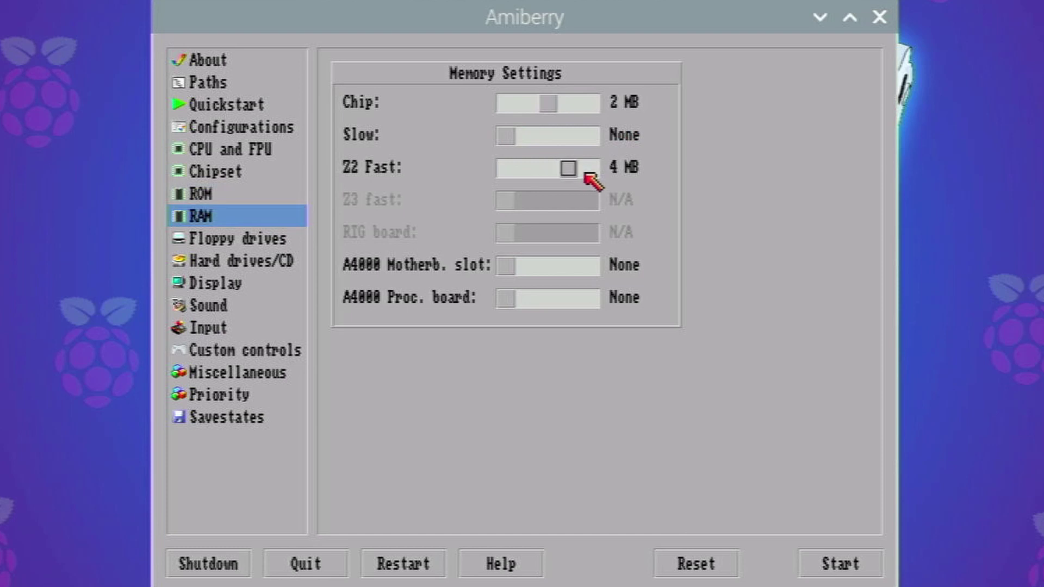
left_click(585, 174)
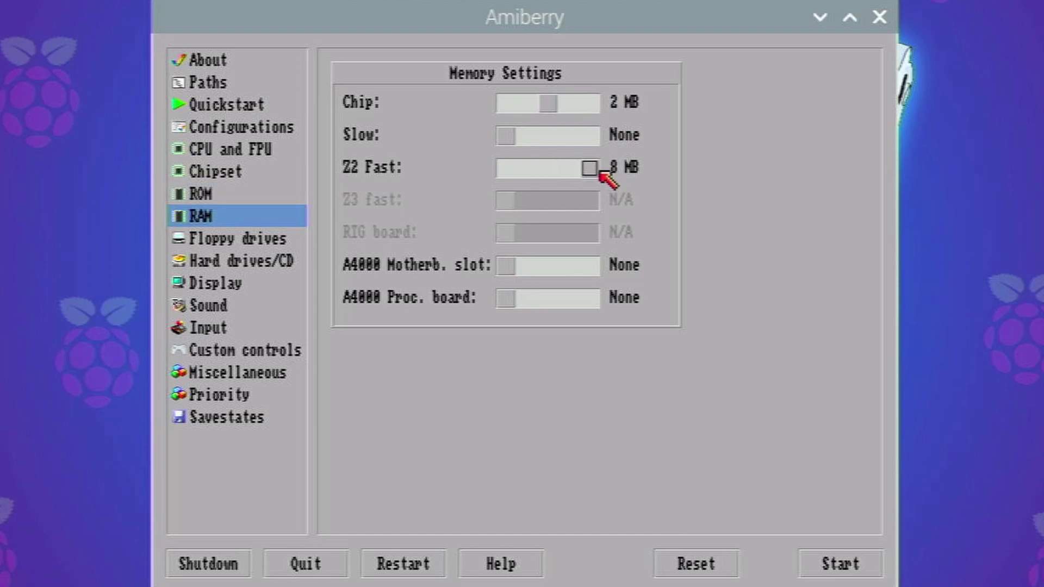
Add the hardfile system.hdf from the harddrives folder as the bootable read/write device DH0
left_click(238, 243)
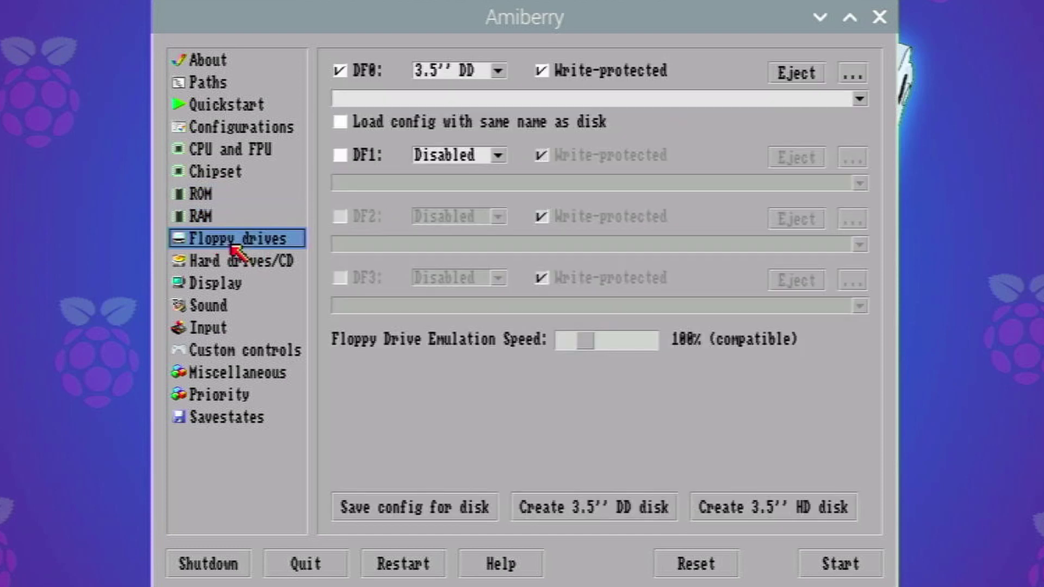
left_click(253, 264)
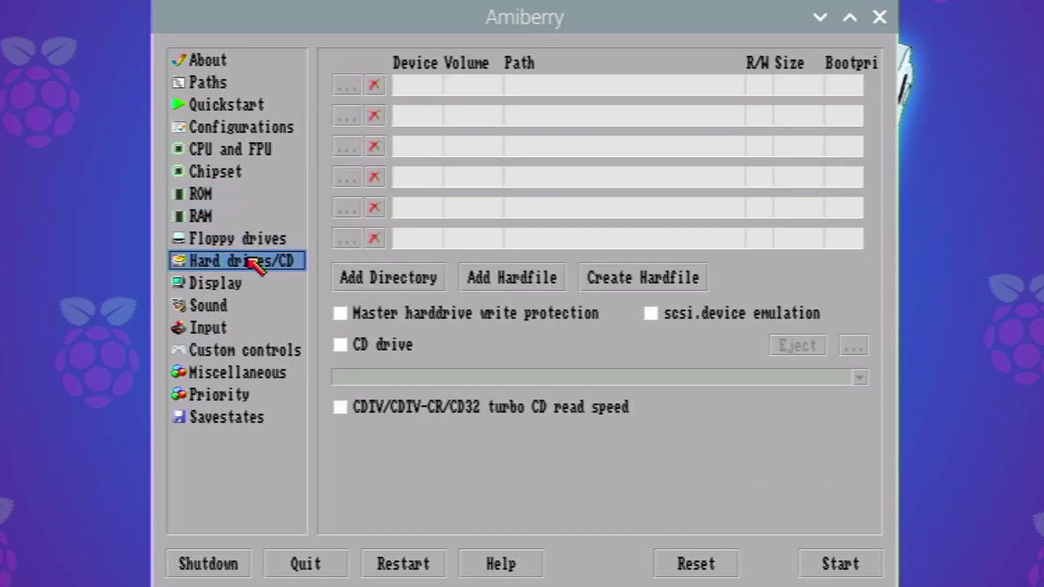
left_click(513, 284)
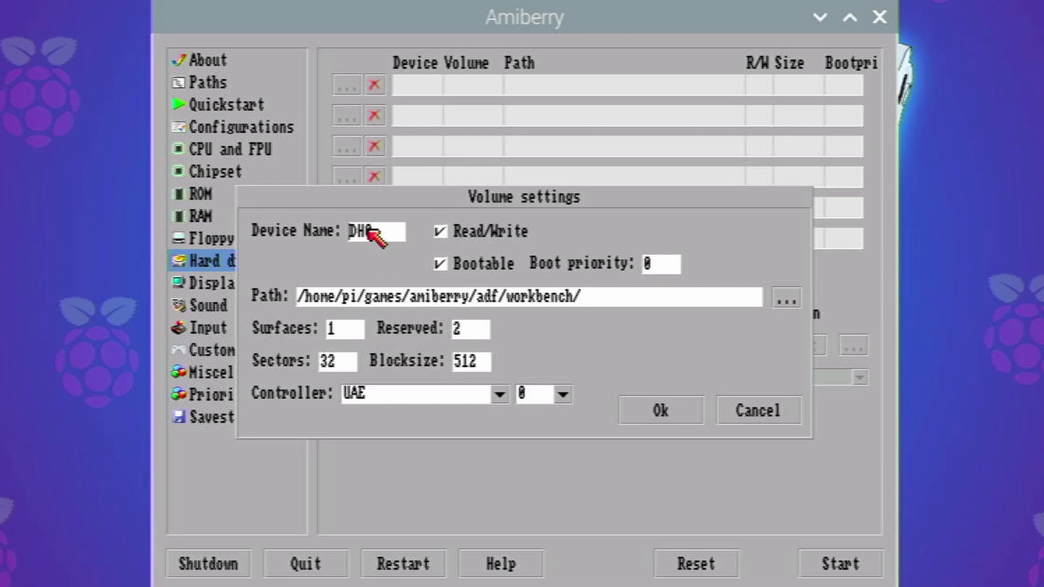
left_click(789, 299)
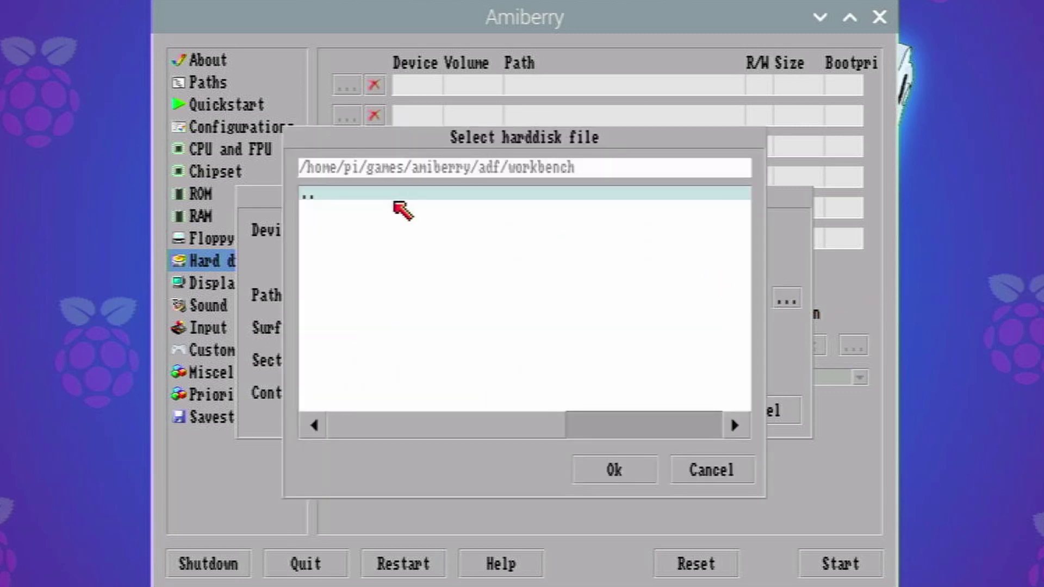
left_click(353, 198)
left_click(356, 196)
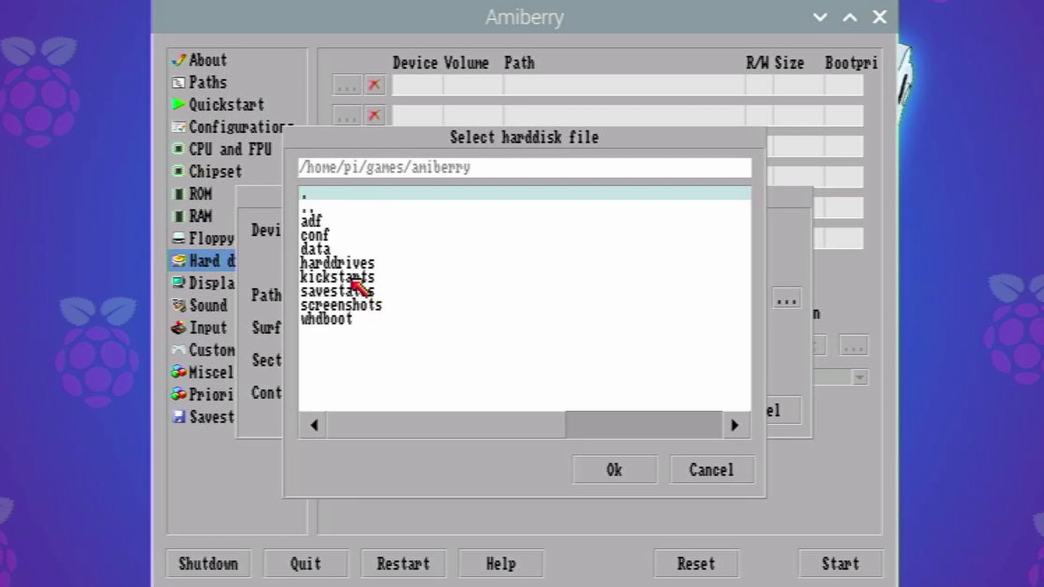
left_click(340, 265)
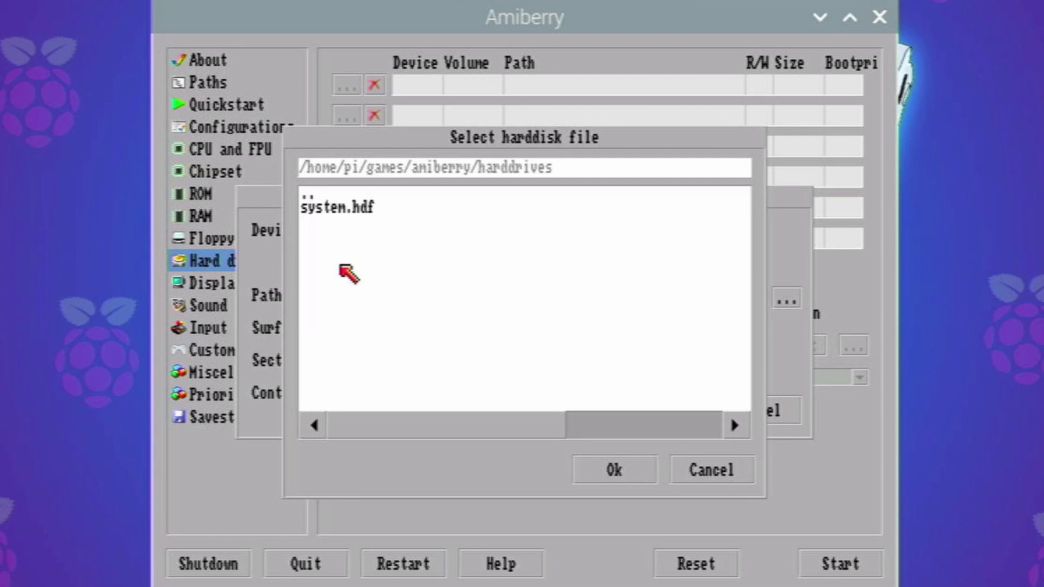
left_click(354, 209)
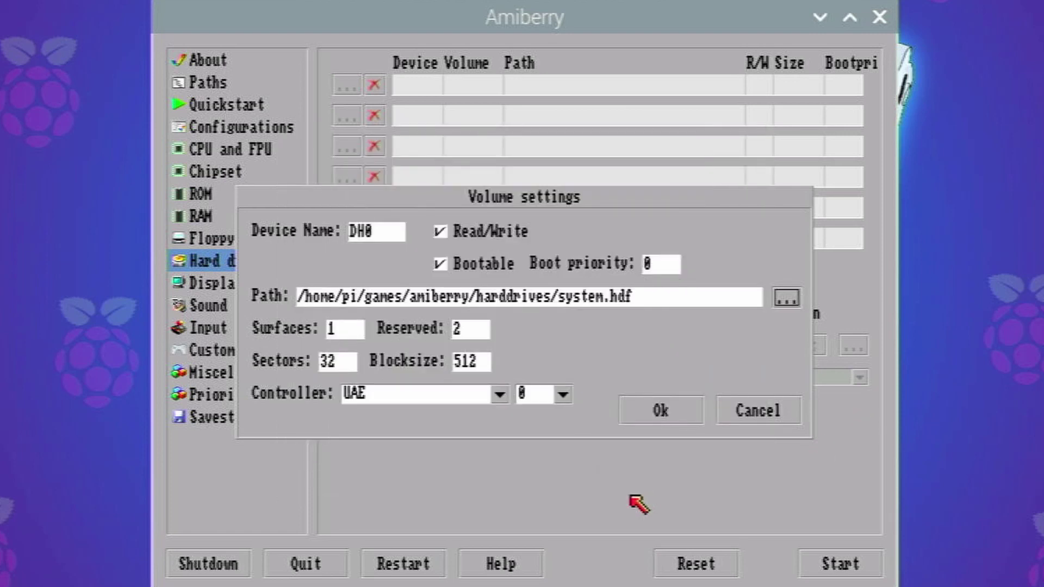
left_click(661, 411)
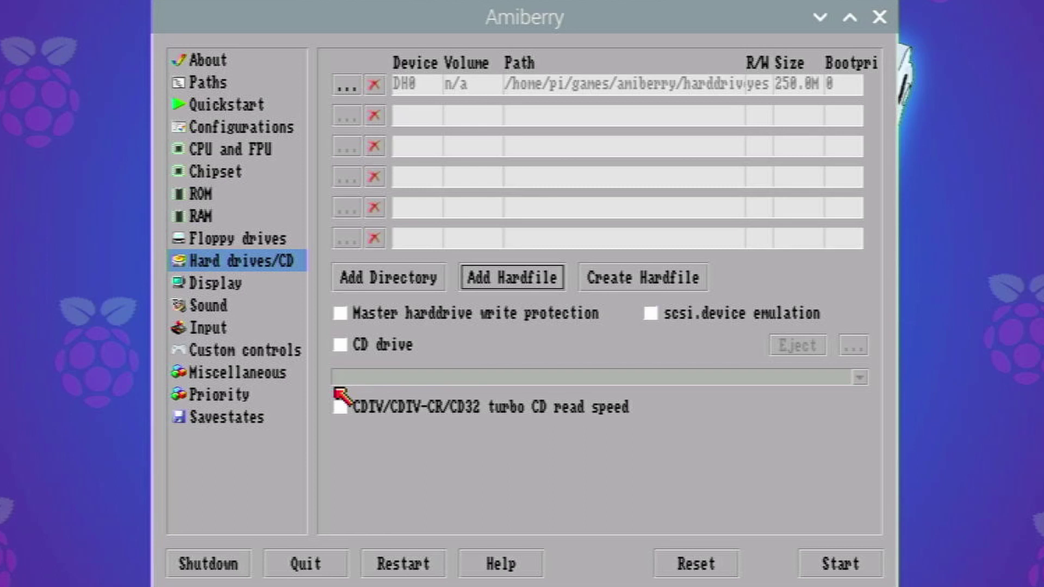
Enable both horizontal and vertical centering in the display settings
left_click(222, 285)
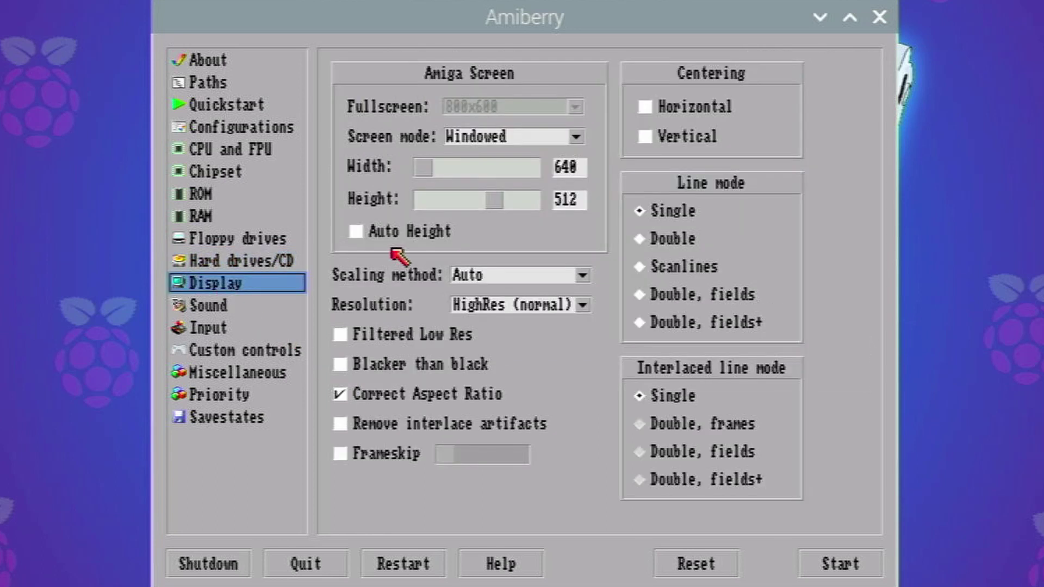
left_click(677, 111)
left_click(673, 137)
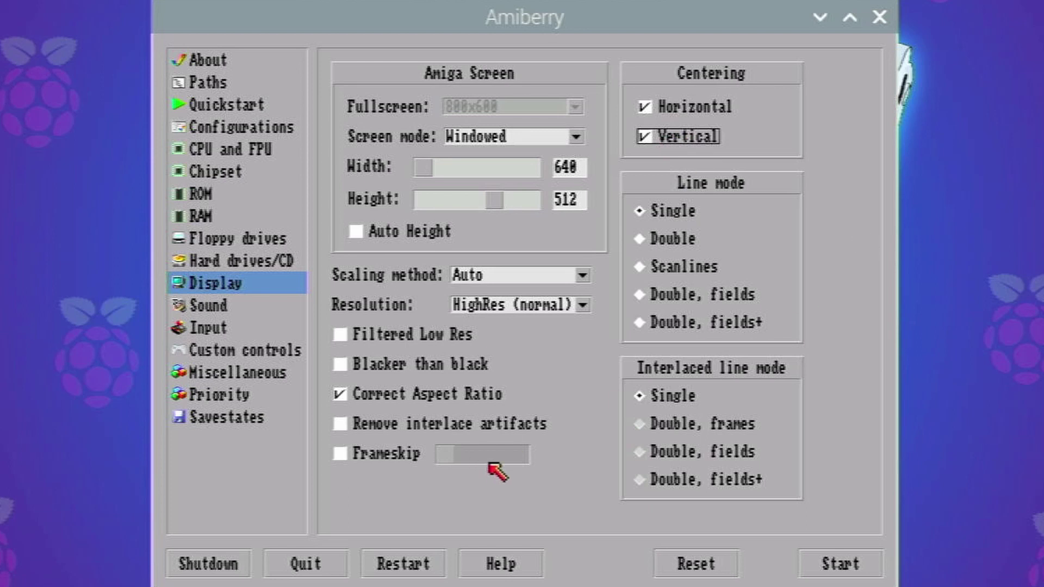
Start the emulated Amiga, open the System volume to check the installed drawers and close its window
left_click(849, 562)
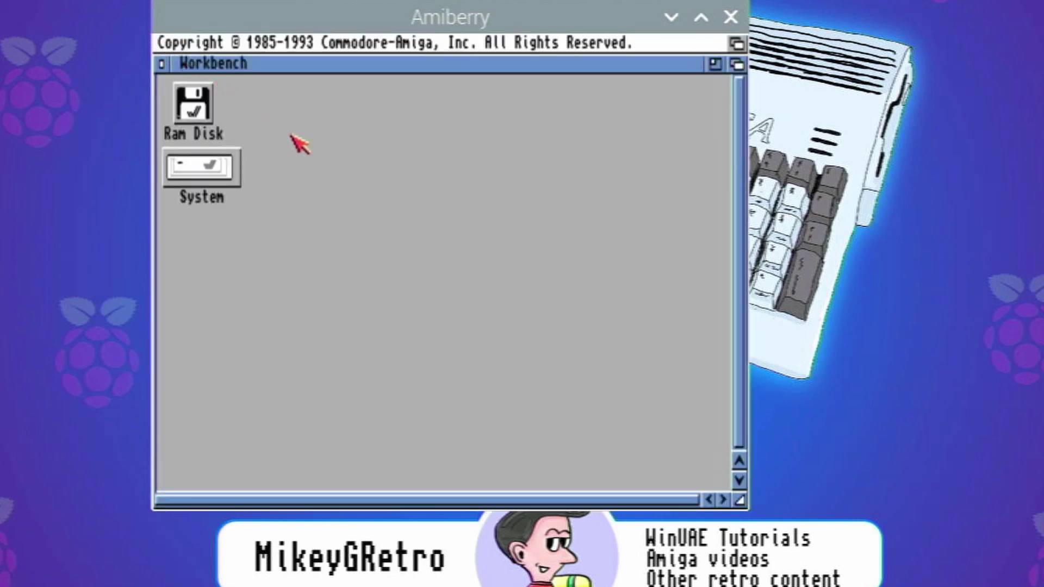
double_click(210, 168)
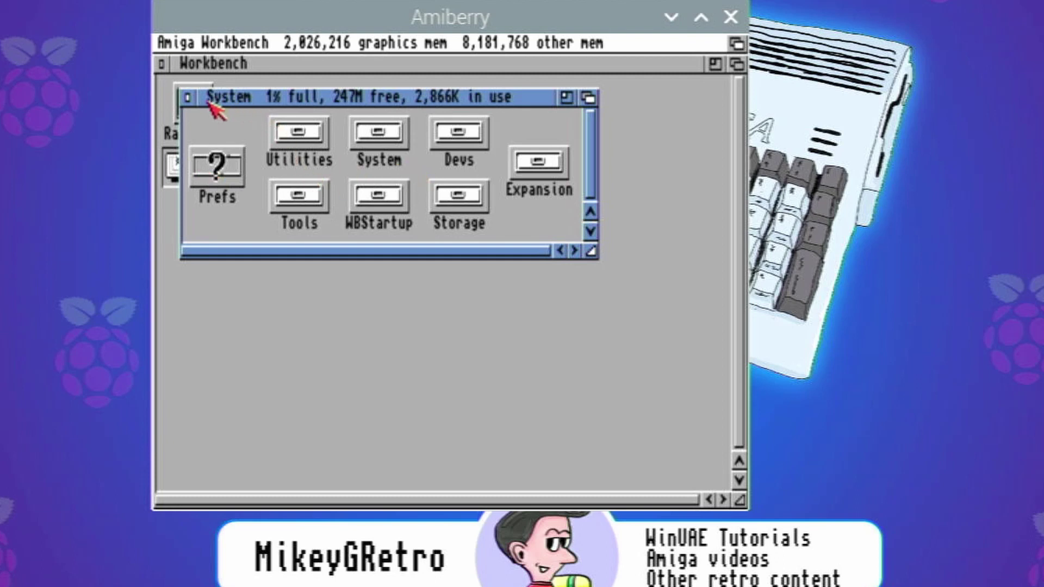
left_click(188, 98)
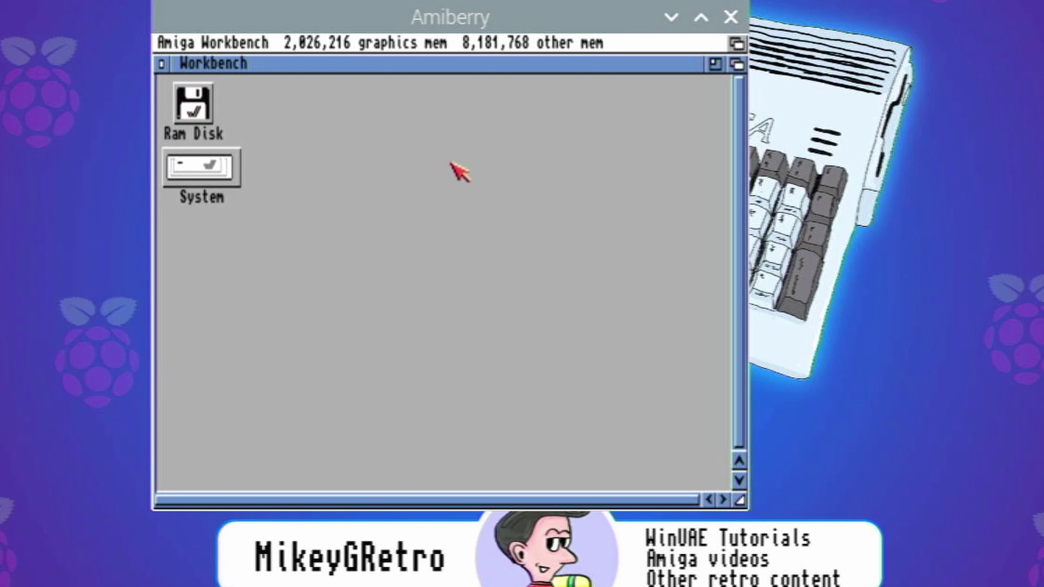